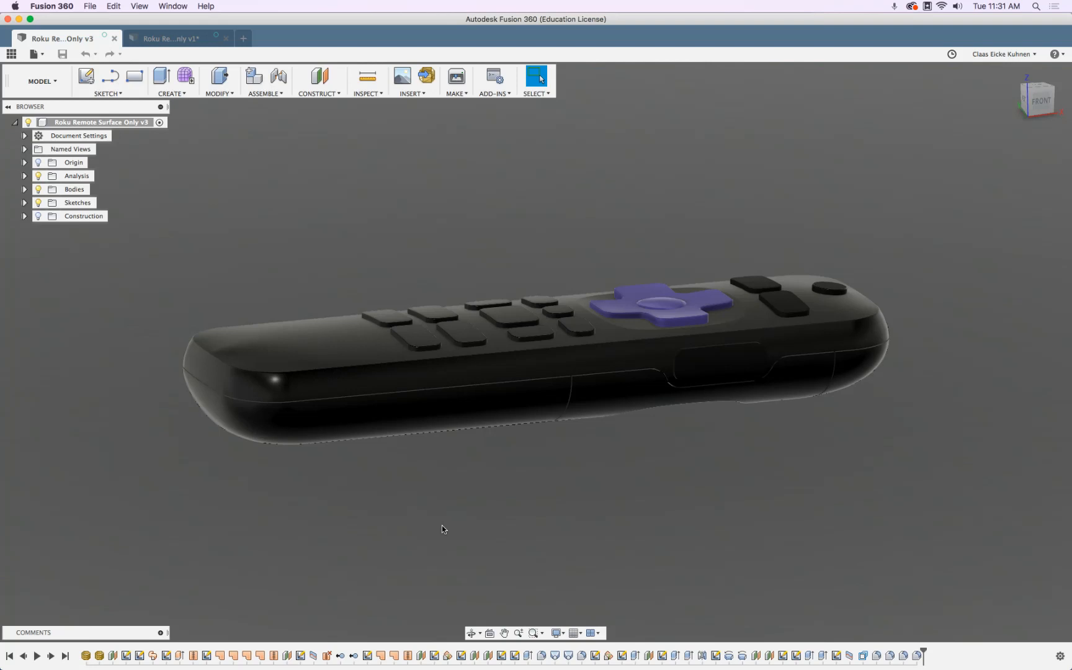
Step: Switch to the open document with the scanned Roku remote mesh and examine its side profile and parting line
left_click(175, 37)
middle_click_drag(619, 323, 607, 279, "shift")
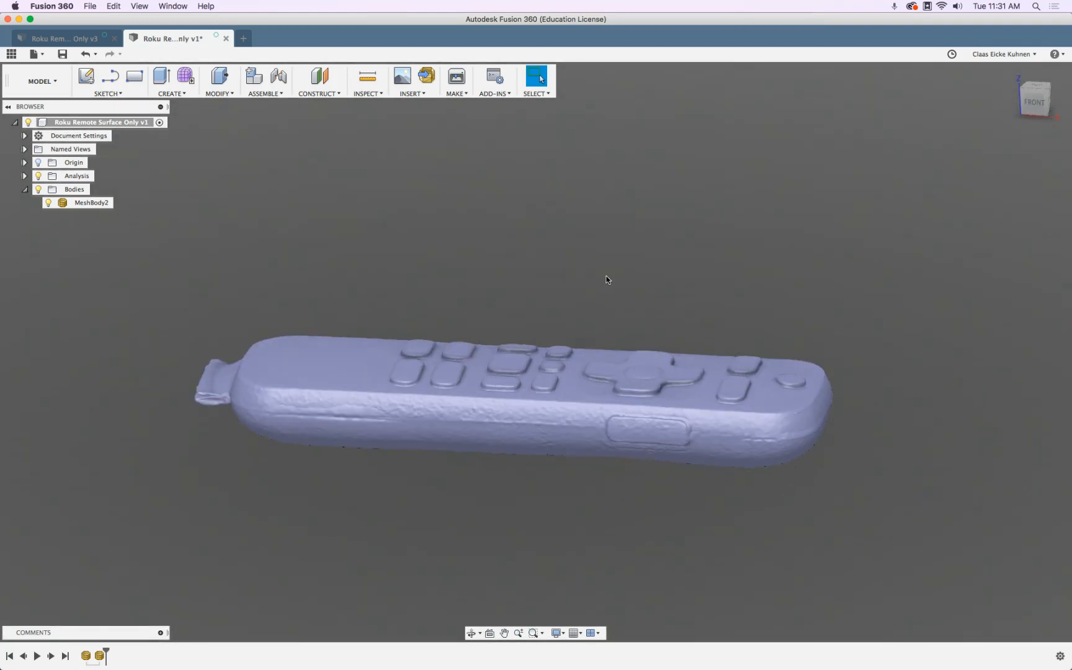
mouse_move(610, 269)
middle_mouse_down("shift")
mouse_move(618, 201)
mouse_move(617, 247)
middle_mouse_up("shift")
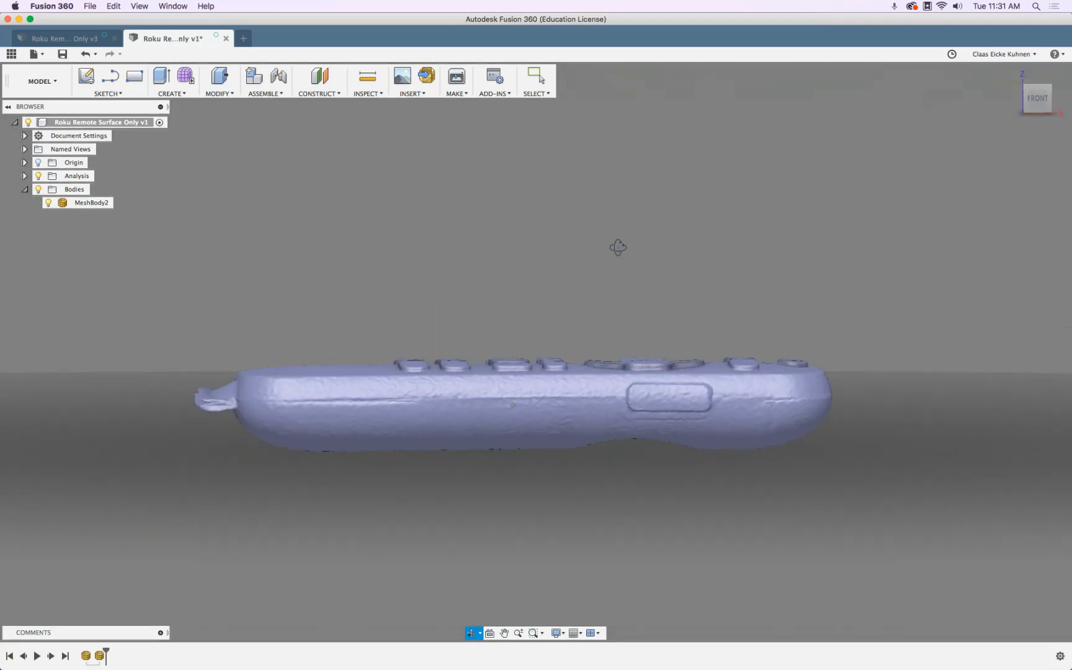
left_click(486, 405)
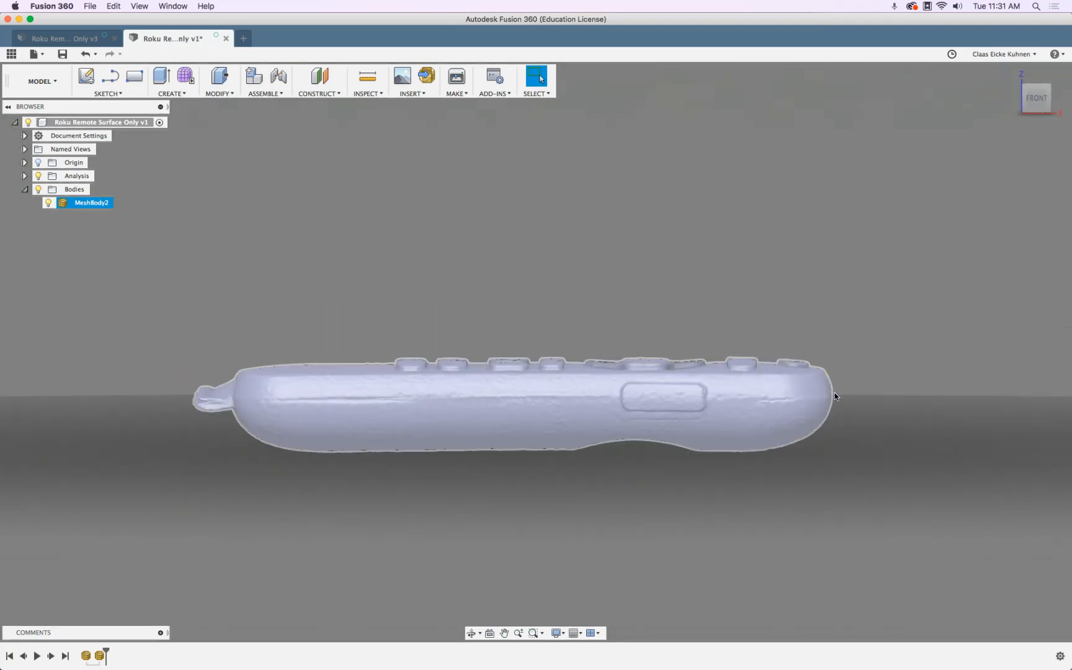
left_click(528, 292)
middle_click_drag(528, 292, 1042, 99, "shift")
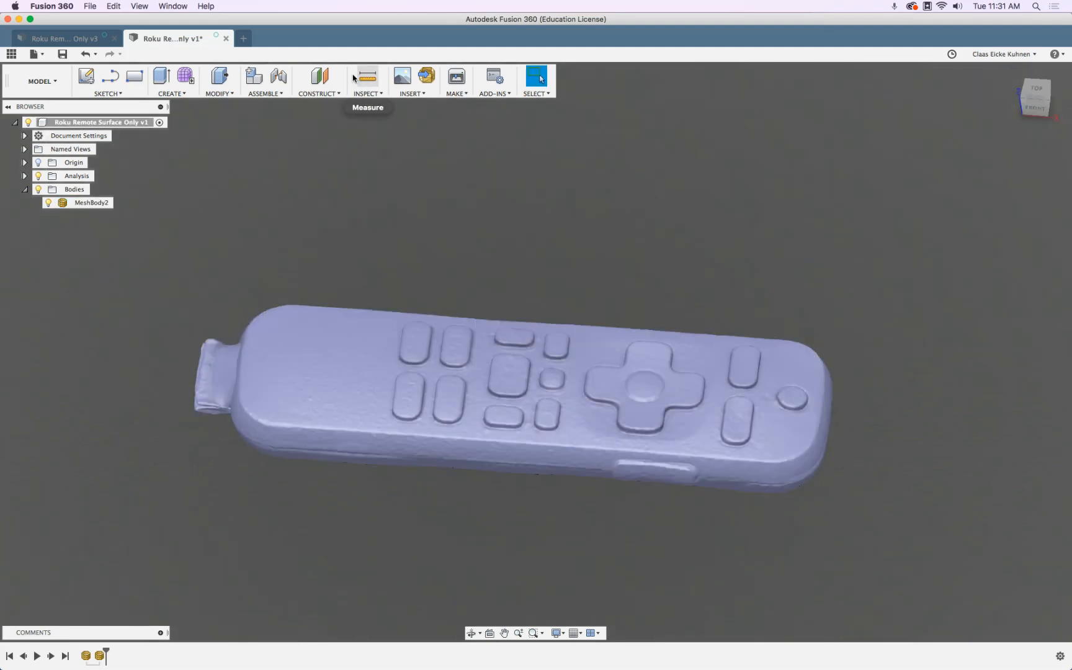
Step: Create an offset construction plane 3.23 mm above the XY plane, at the height of the mesh's parting line
left_click(319, 93)
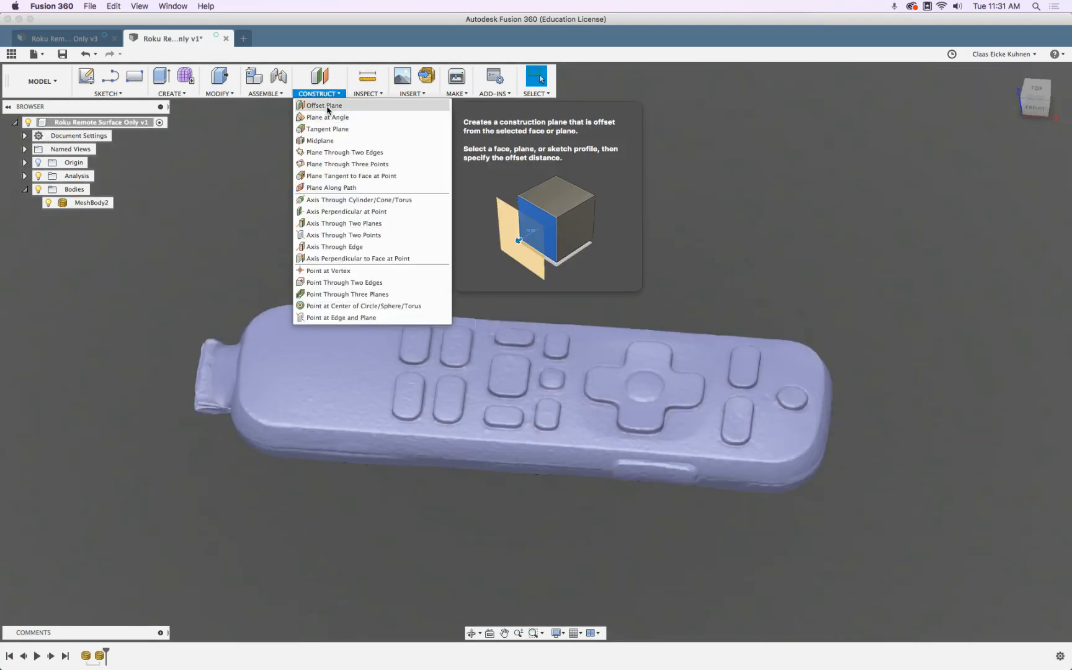
left_click(328, 107)
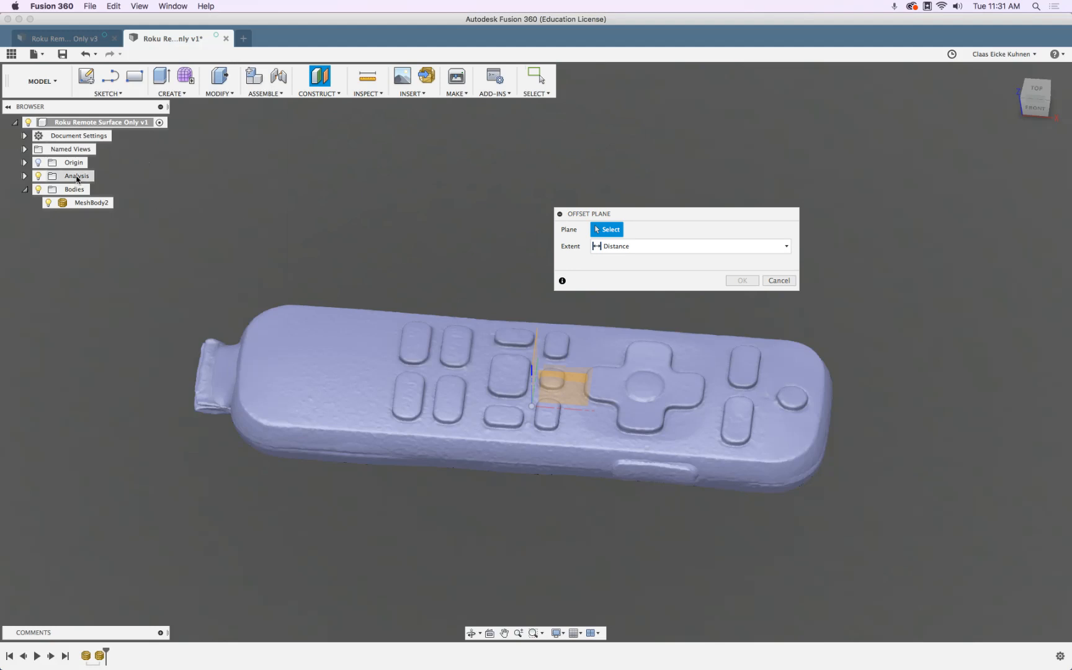
left_click(585, 369)
middle_click_drag(625, 378, 500, 357, "shift")
left_click_drag(485, 395, 484, 386)
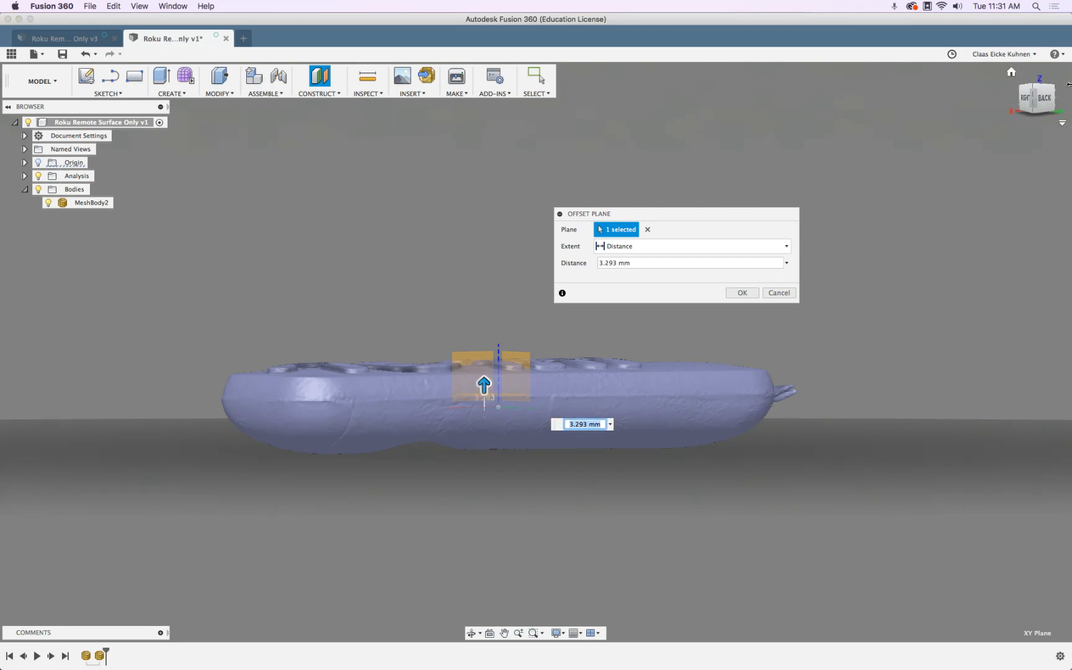
left_click(1046, 99)
scroll(459, 427, "up", 3)
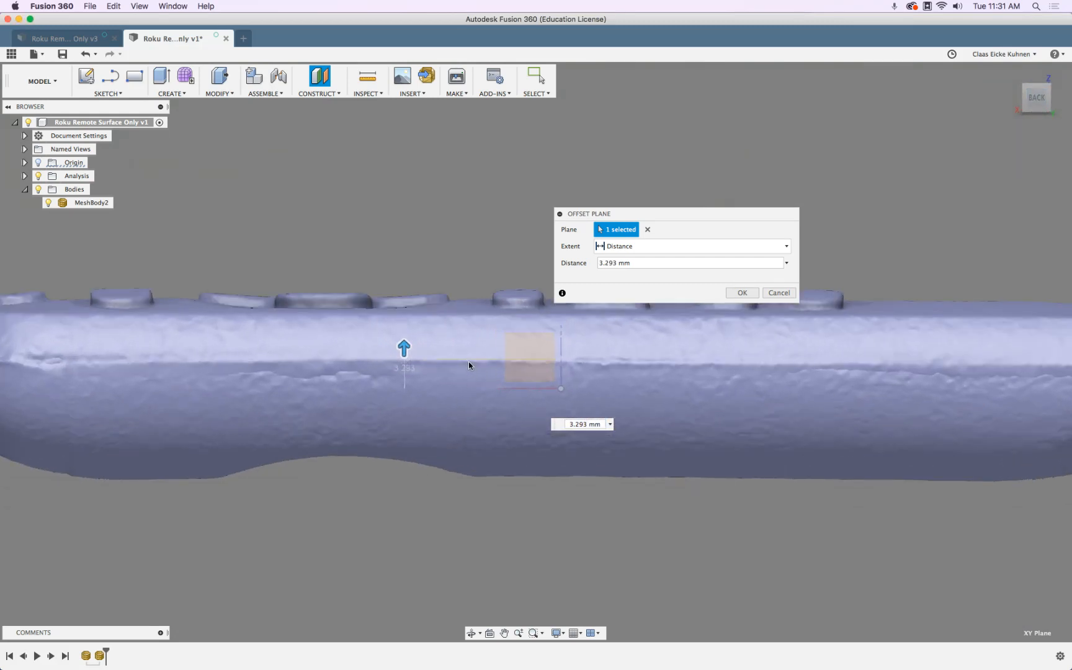
left_click_drag(404, 348, 404, 349)
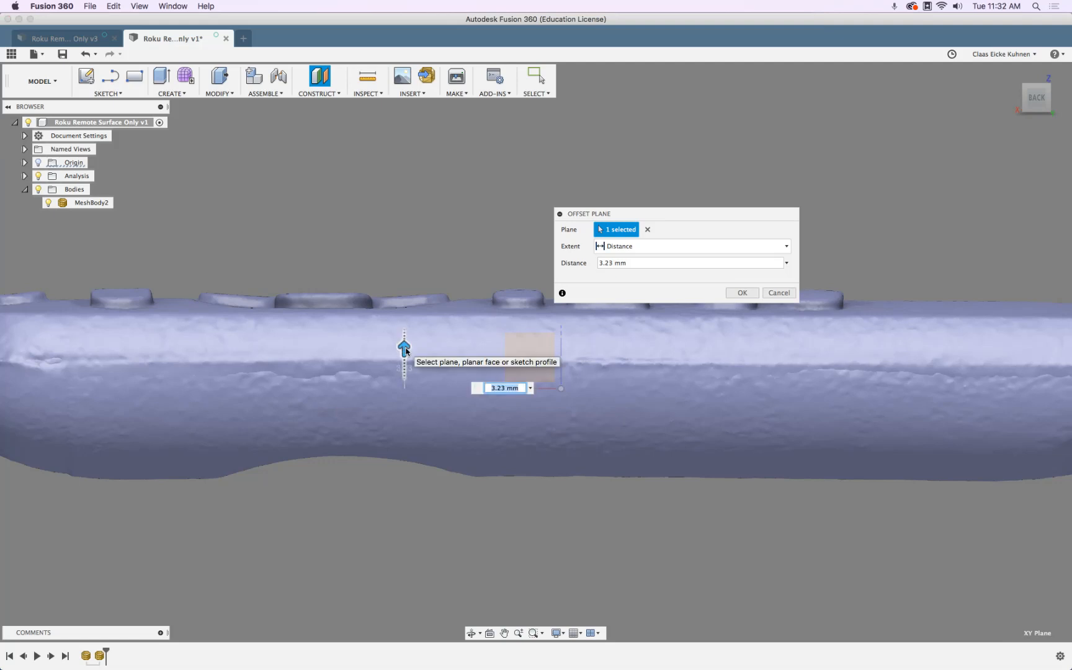
scroll(404, 347, "down", 5)
left_click(742, 293)
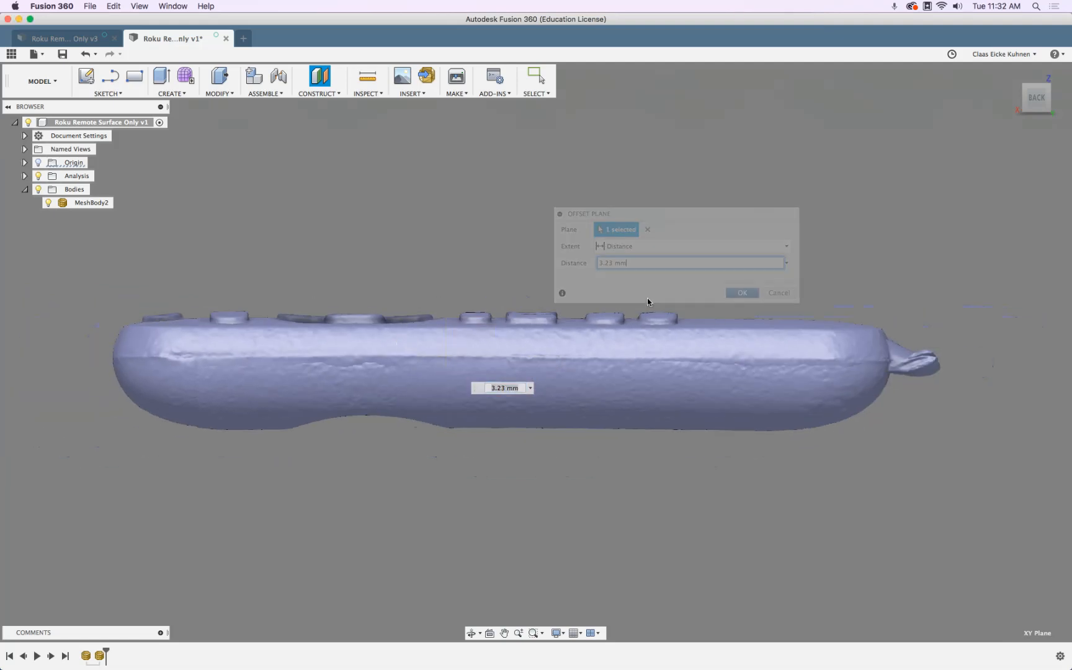
Step: Start a sketch on the new offset plane and view the remote mesh from the top
middle_click_drag(397, 283, 548, 303, "shift")
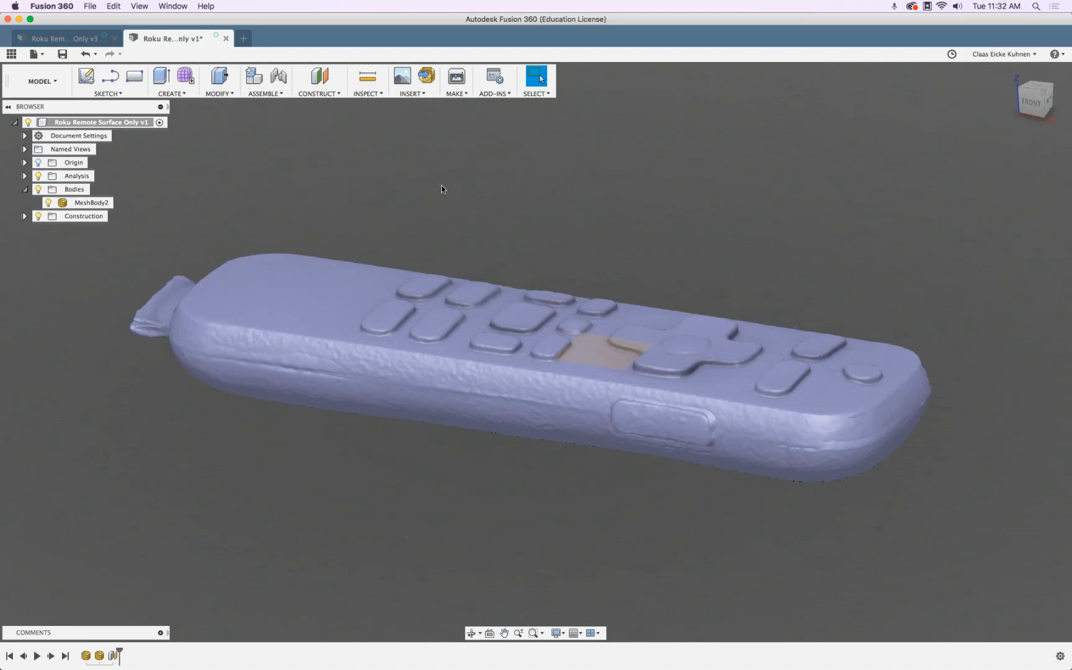
left_click(85, 75)
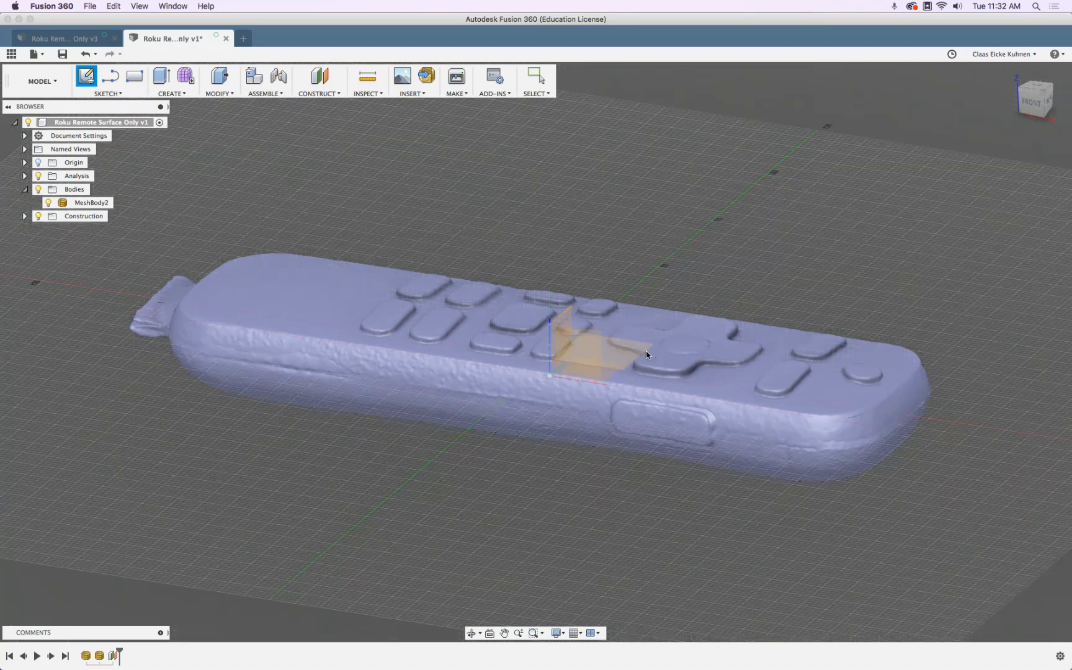
left_click(645, 354)
left_click(1043, 89)
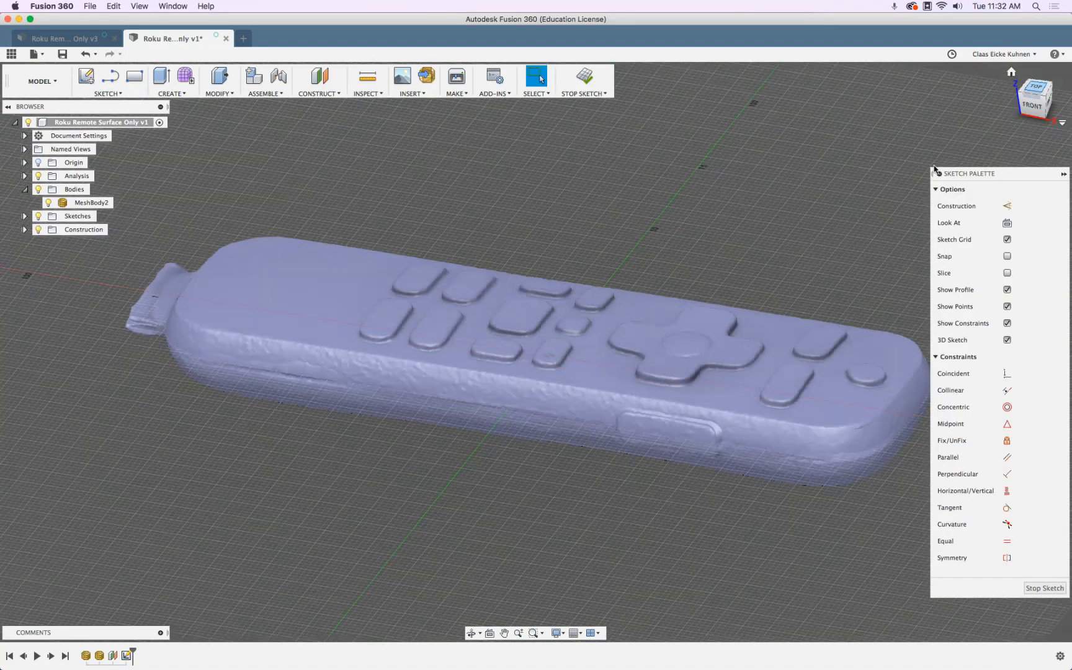
middle_click_drag(630, 201, 509, 258)
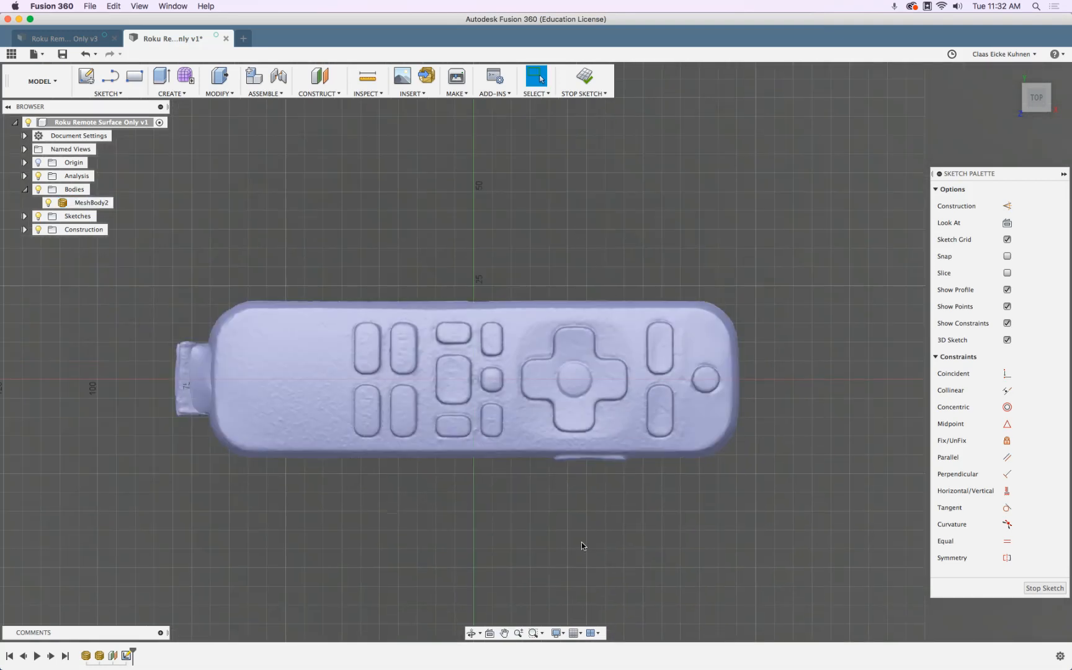
Step: Try the Photo Booth display environment and return to Grey Room
left_click(557, 633)
mouse_move(586, 561)
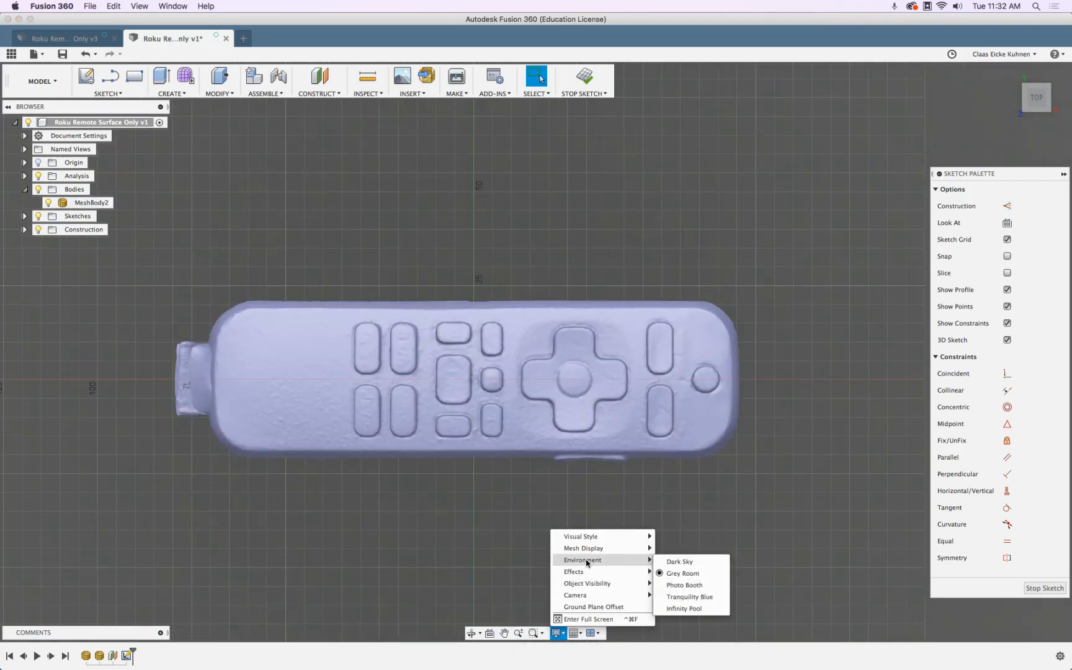
left_click(686, 583)
left_click(557, 633)
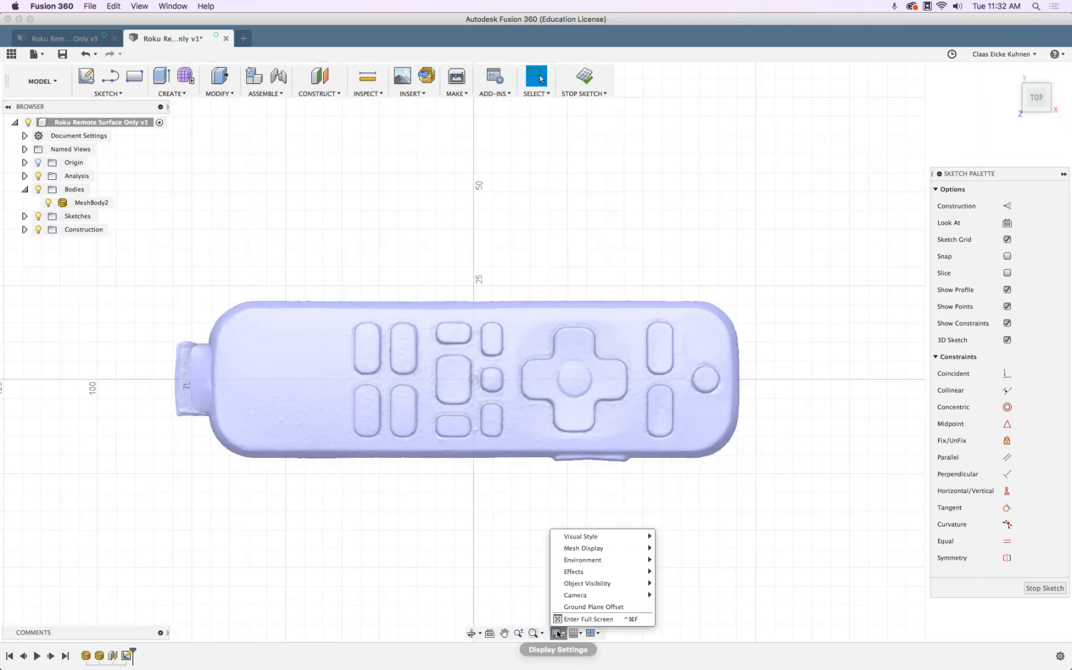
mouse_move(597, 559)
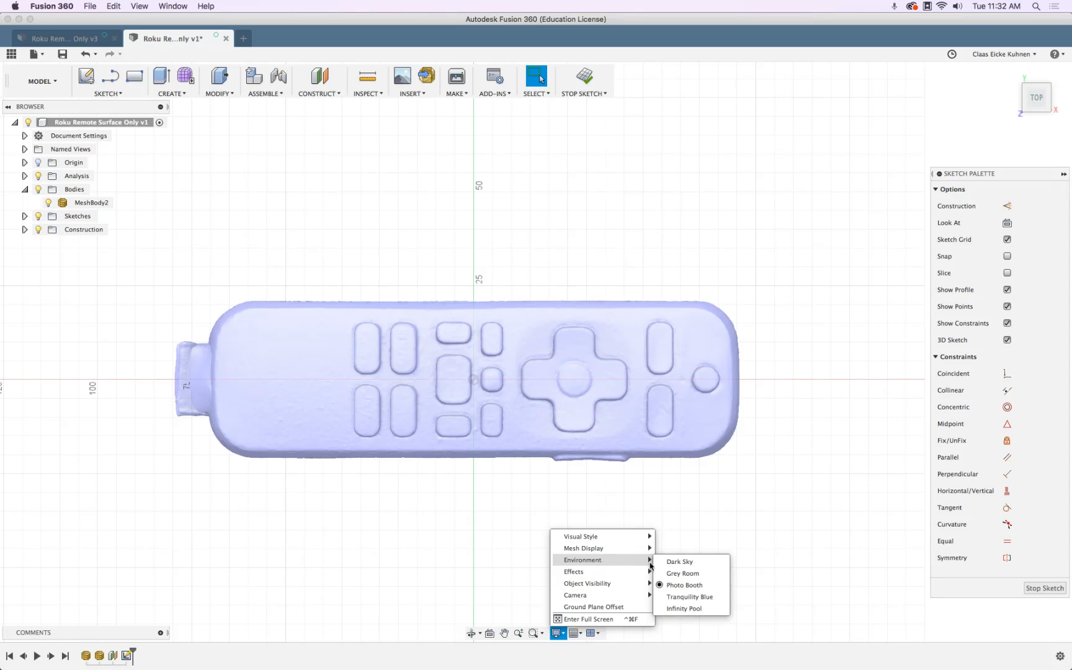
left_click(666, 573)
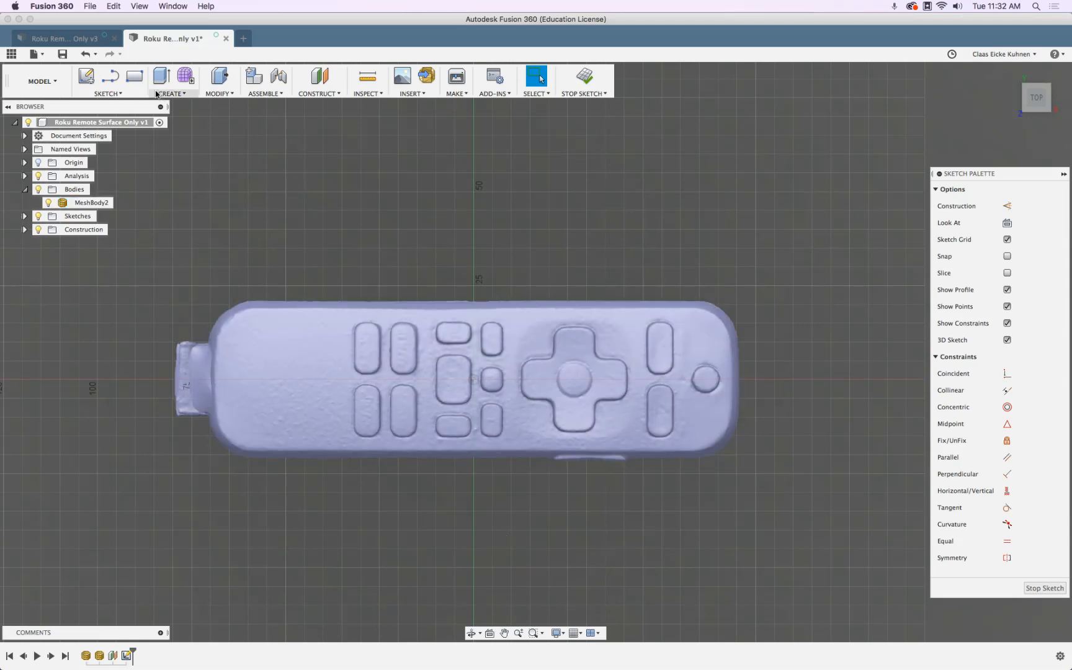
Step: Sketch two horizontal lines along the remote's long sides, one just above and one just below the mesh
left_click(105, 93)
left_click(103, 119)
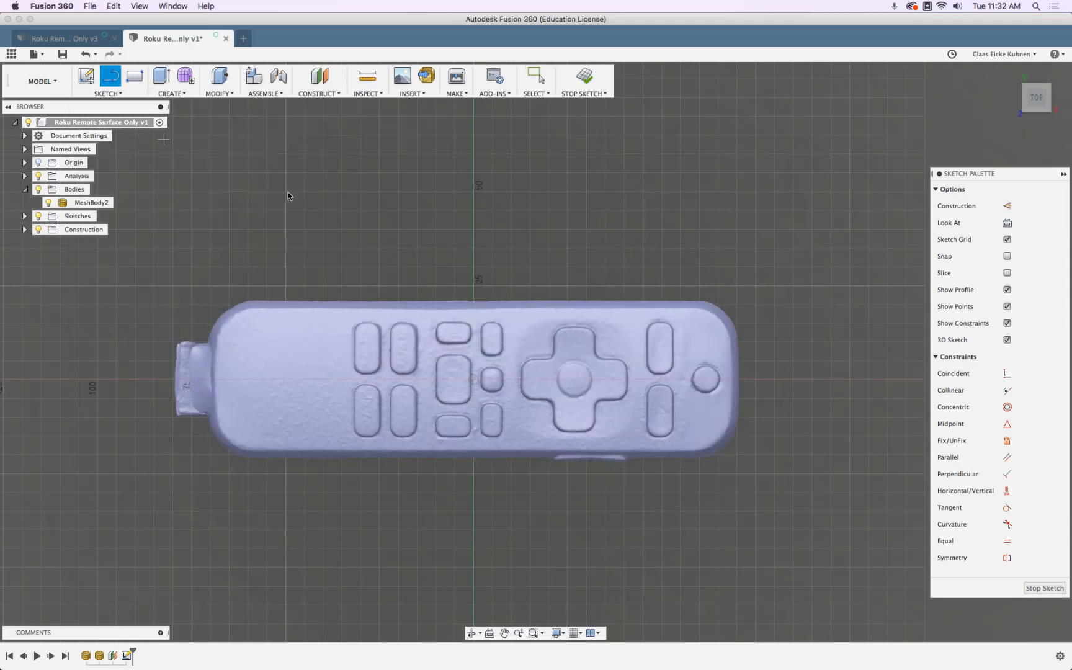
left_click(251, 290)
left_click(705, 289)
left_click(704, 317)
left_click(703, 473)
left_click(238, 472)
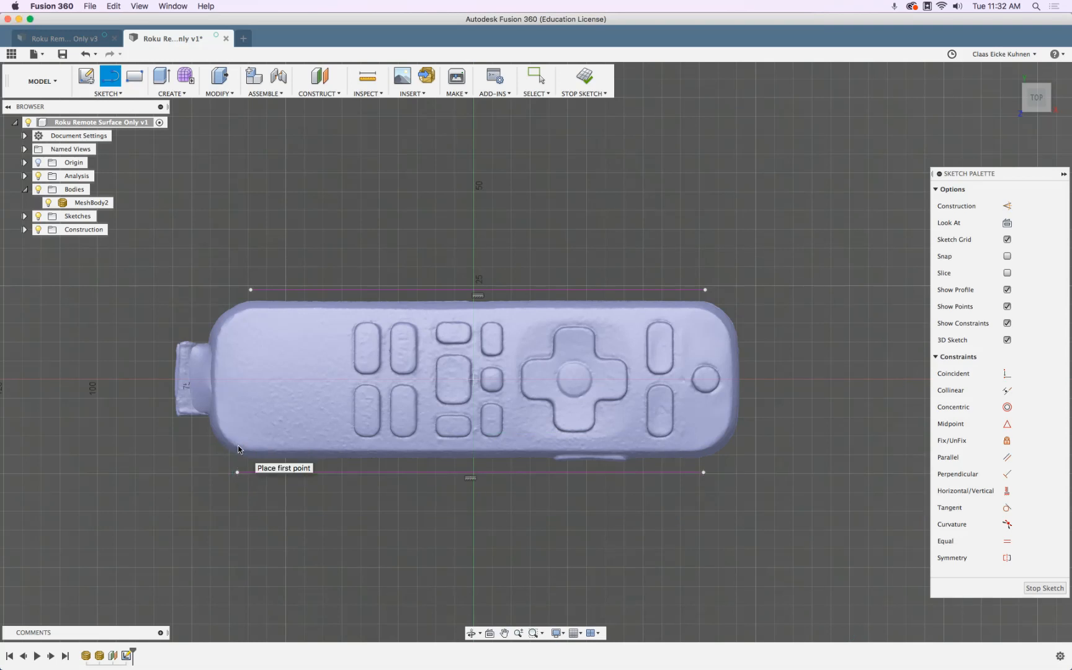
Step: Delete the lower line's horizontal constraint and pull its right endpoint down to tilt the line
key("Escape")
left_click(470, 479)
key("Delete")
left_click_drag(703, 472, 709, 489)
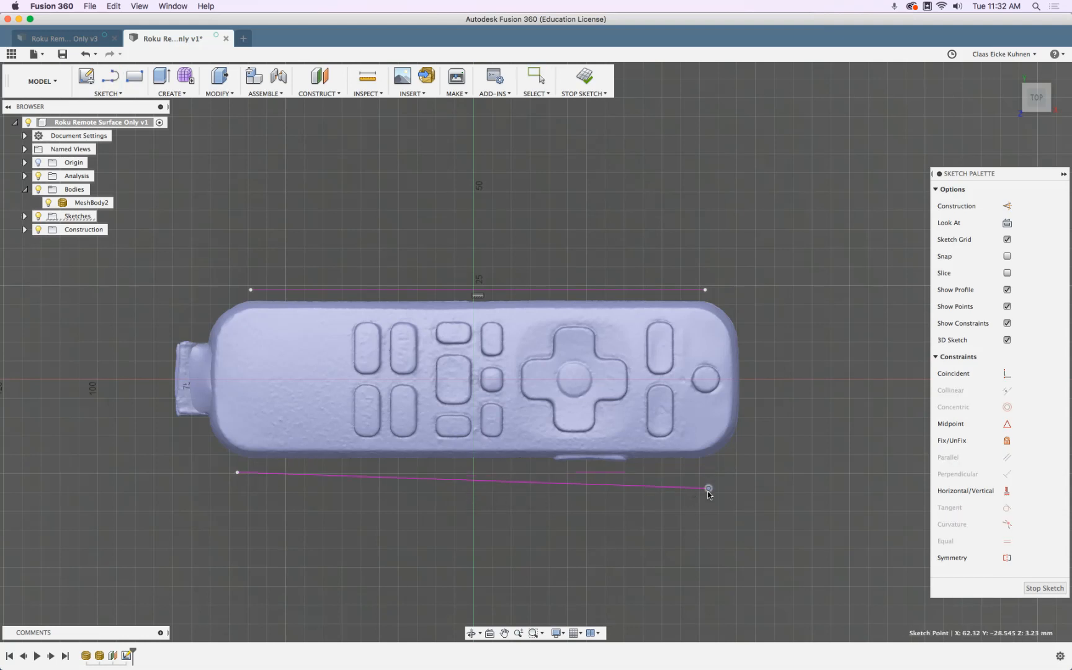
Step: Constrain the lower line to be horizontal and align both lines' endpoints vertically at each end
left_click(1008, 491)
left_click(623, 488)
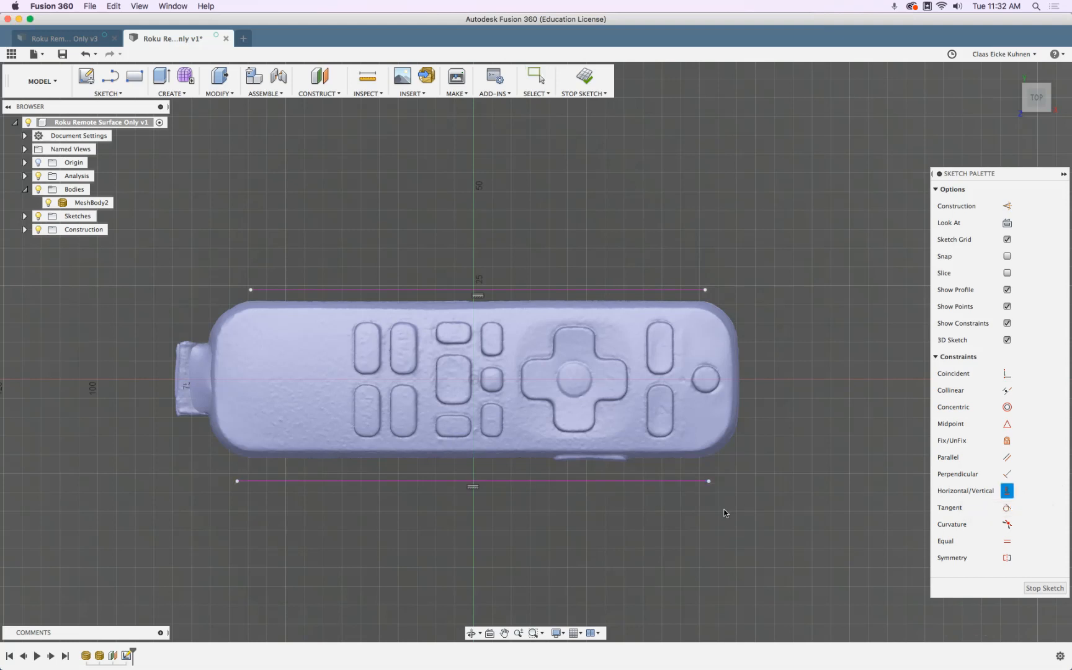
left_click(709, 481)
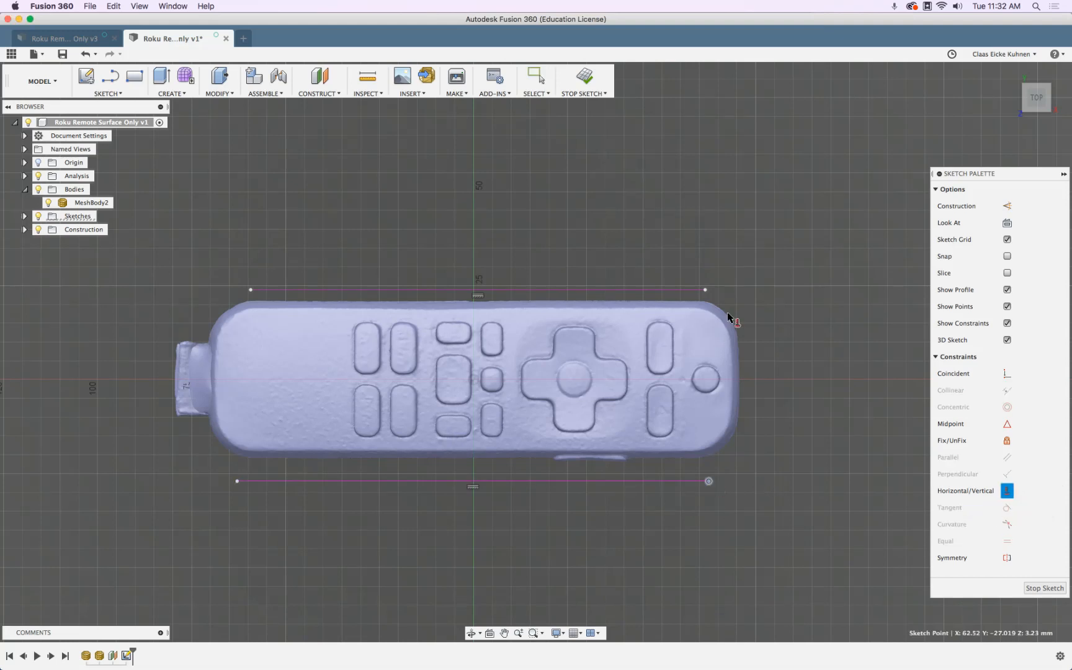
left_click(706, 290)
left_click(254, 290)
left_click(237, 481)
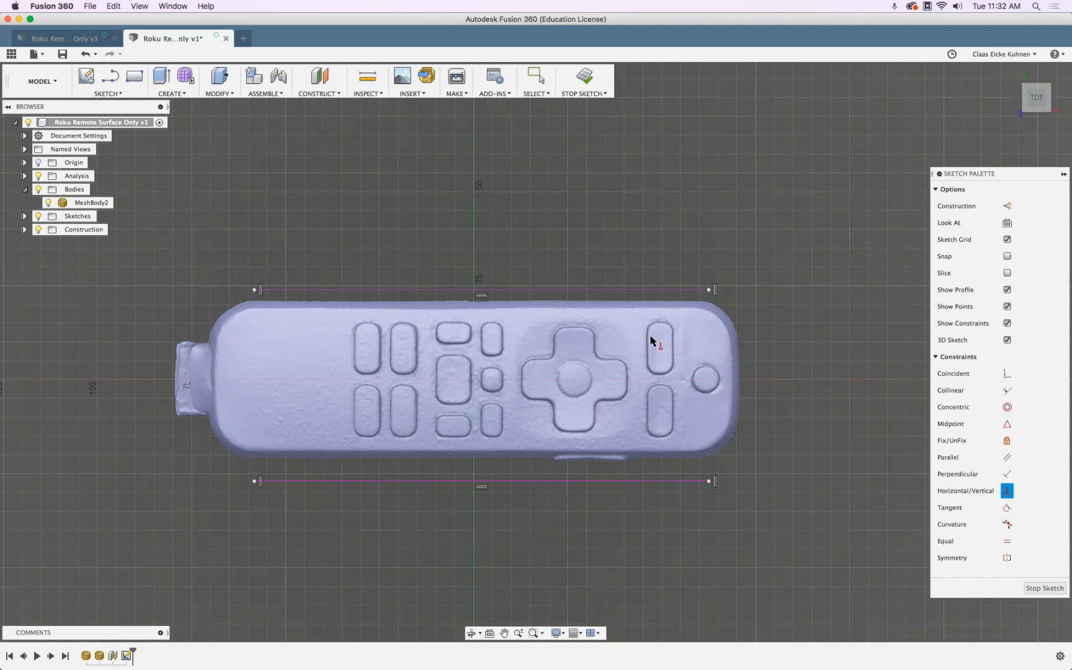
Step: Move the upper line's right endpoint onto the mesh edge where the corner curve begins, at about X 60, Y 20.7 mm
key("Escape")
left_click_drag(708, 291, 696, 290)
left_click(704, 306)
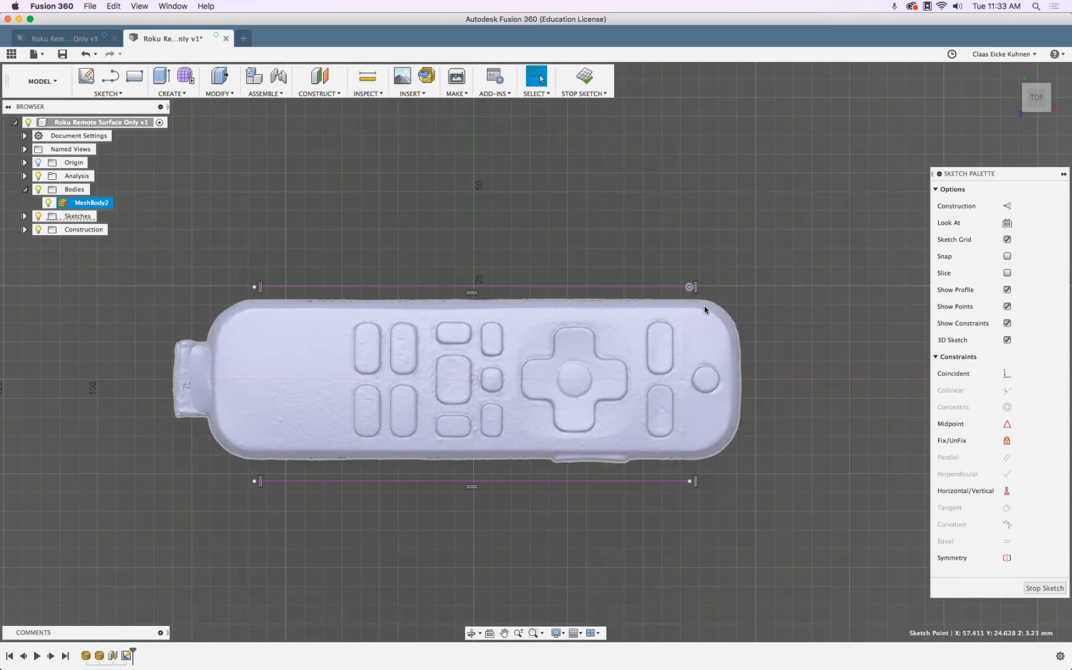
scroll(704, 306, "up", 5)
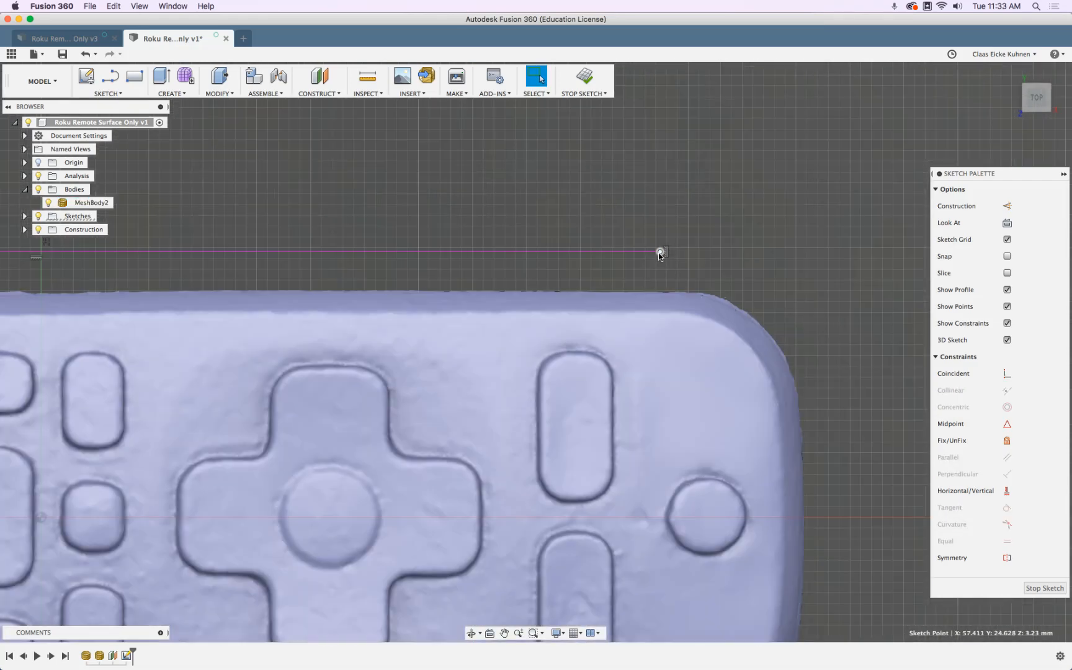
left_click_drag(660, 251, 687, 293)
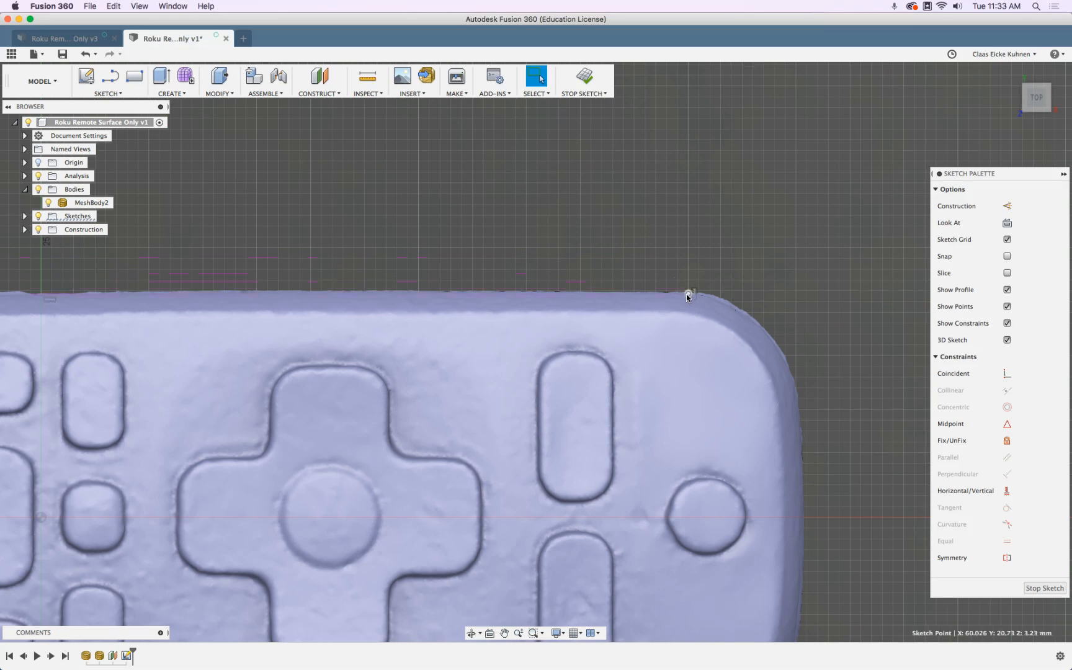
scroll(688, 293, "down", 5)
Step: Move the upper line's left endpoint onto the mesh edge where the strap-end corner begins, at about X -57.7, Y 21.1 mm
left_click(581, 633)
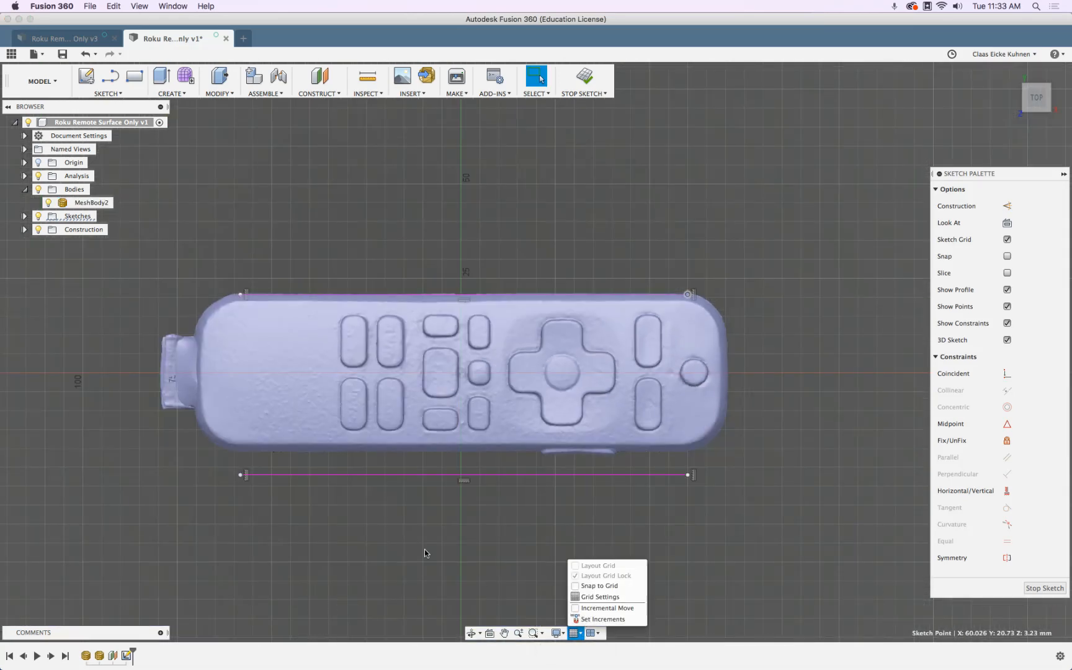
left_click(443, 558)
scroll(239, 286, "up", 5)
left_click(253, 325)
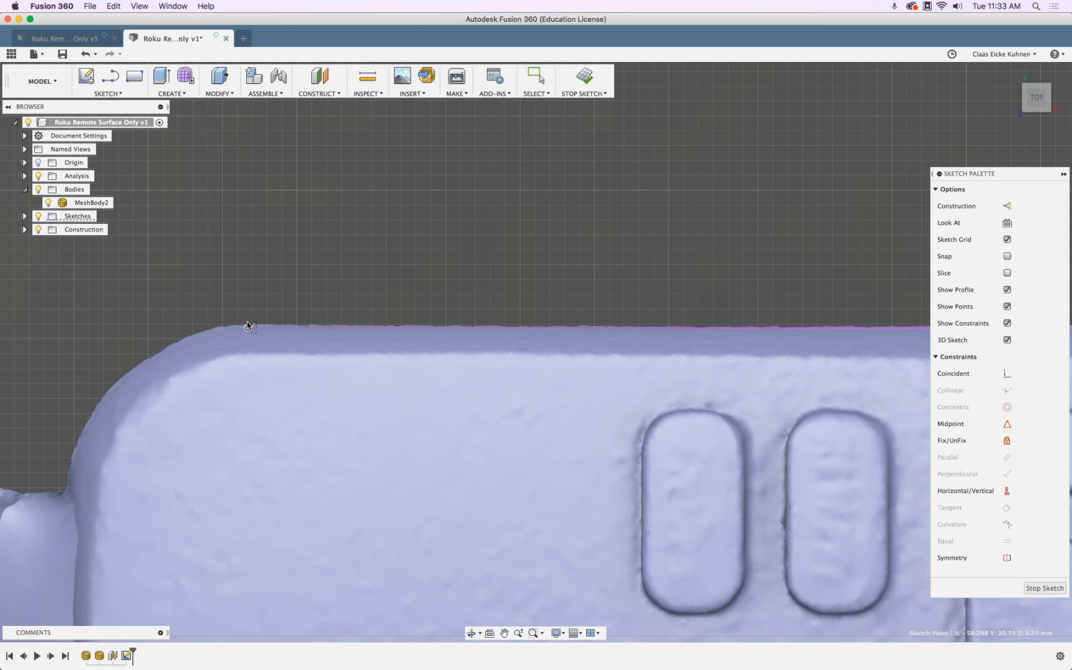
scroll(261, 332, "down", 5)
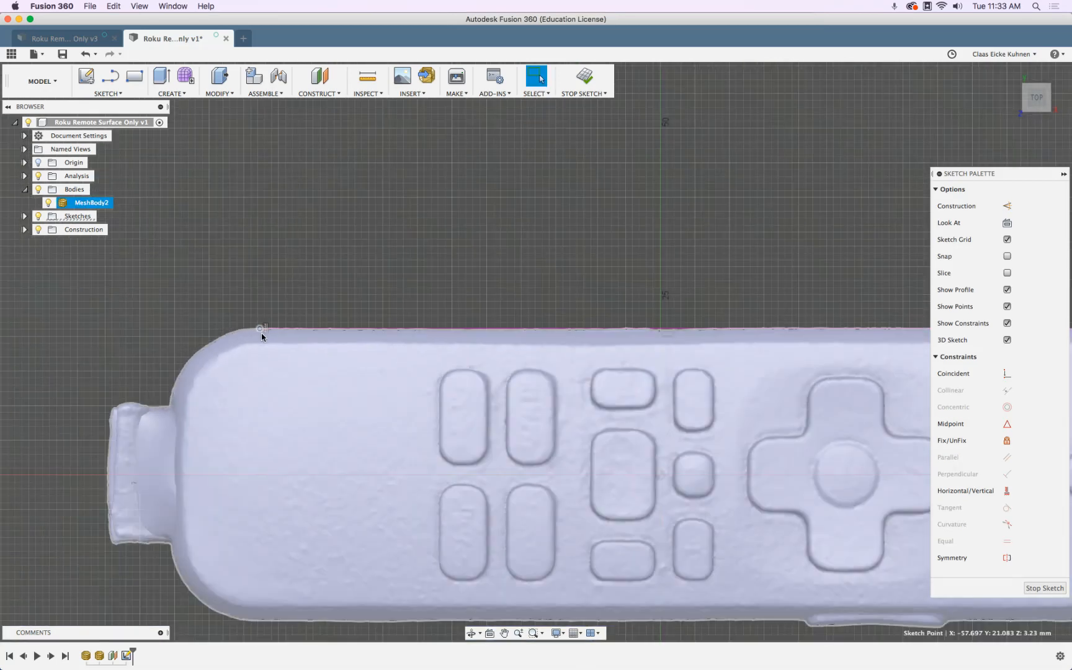
Step: Move the lower line's left endpoint onto the mesh's lower edge, at about X -58.3, Y -21.6 mm
scroll(265, 548, "up", 3)
left_click_drag(264, 549, 253, 514)
scroll(636, 508, "down", 4)
scroll(713, 506, "up", 6)
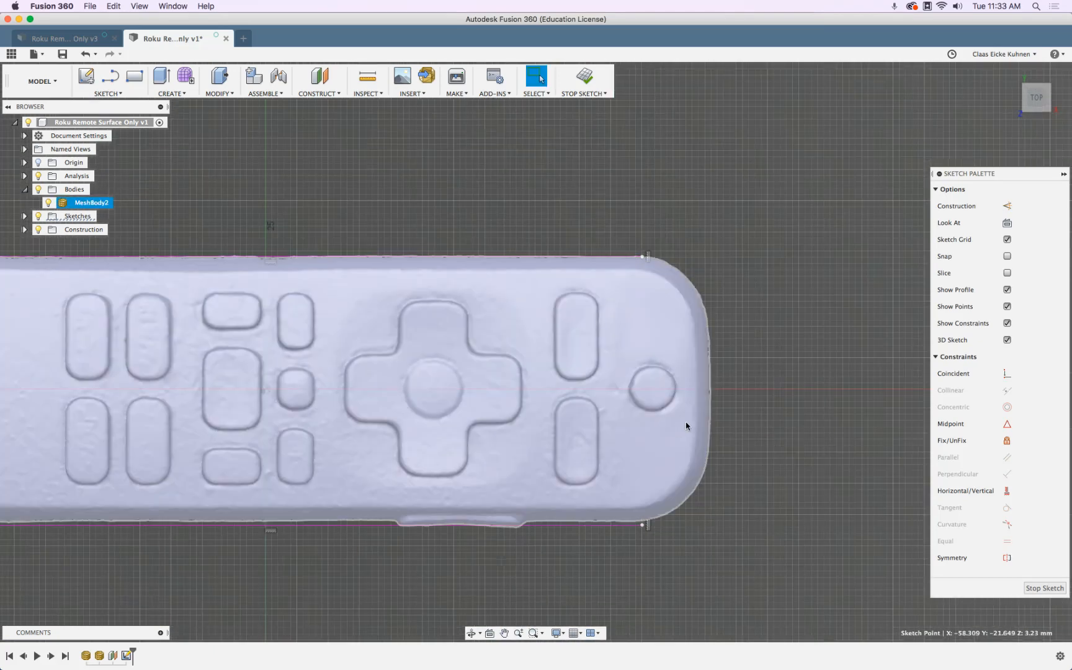
Step: Hide the mesh body and dimension the upper line 21 mm from the sketch origin
left_click(49, 203)
scroll(380, 267, "down", 3)
middle_click_drag(333, 280, 425, 286)
left_click(257, 266)
left_click(407, 340, "shift")
key("d")
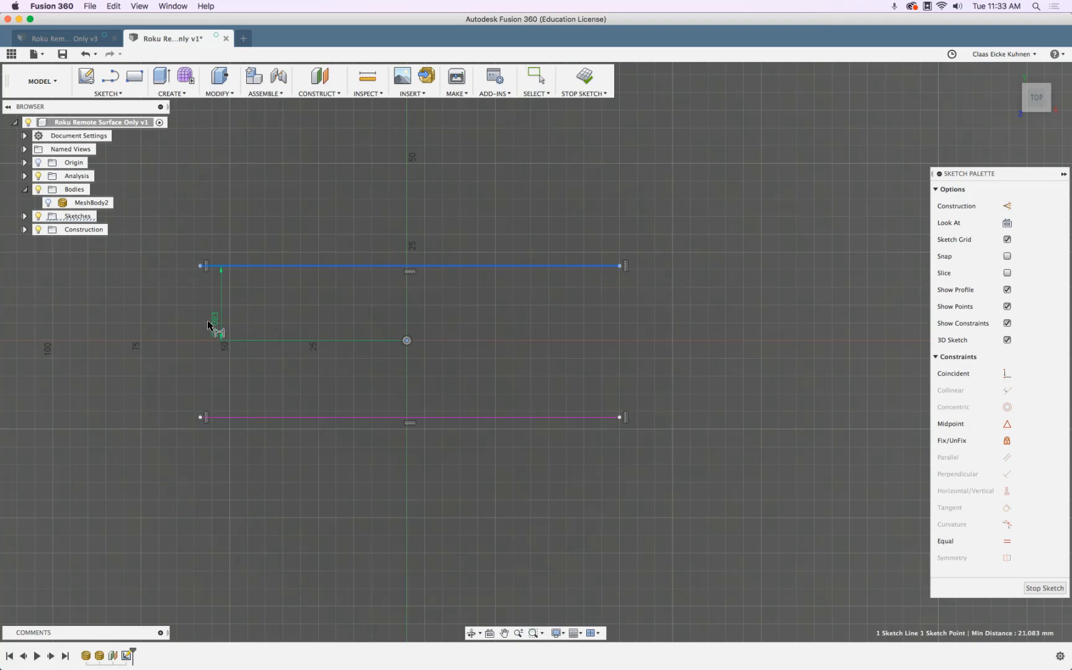
left_click(167, 315)
type("21")
key("Return")
Step: Dimension the lower line's left endpoint 21 mm vertically from the sketch origin
left_click(199, 418)
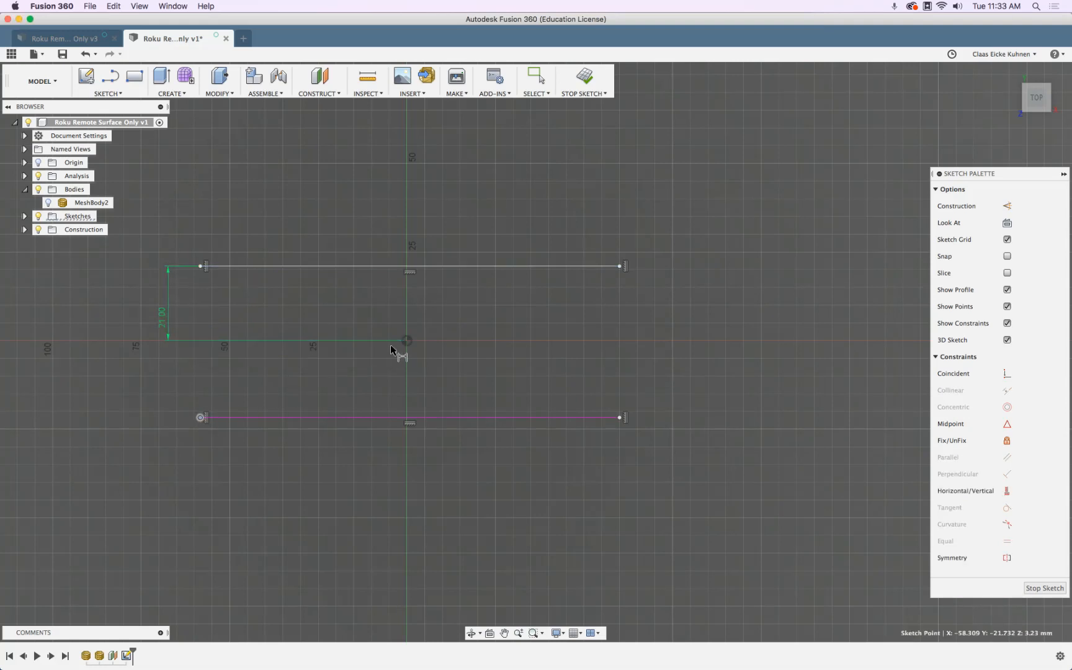
left_click(407, 340)
left_click(155, 357)
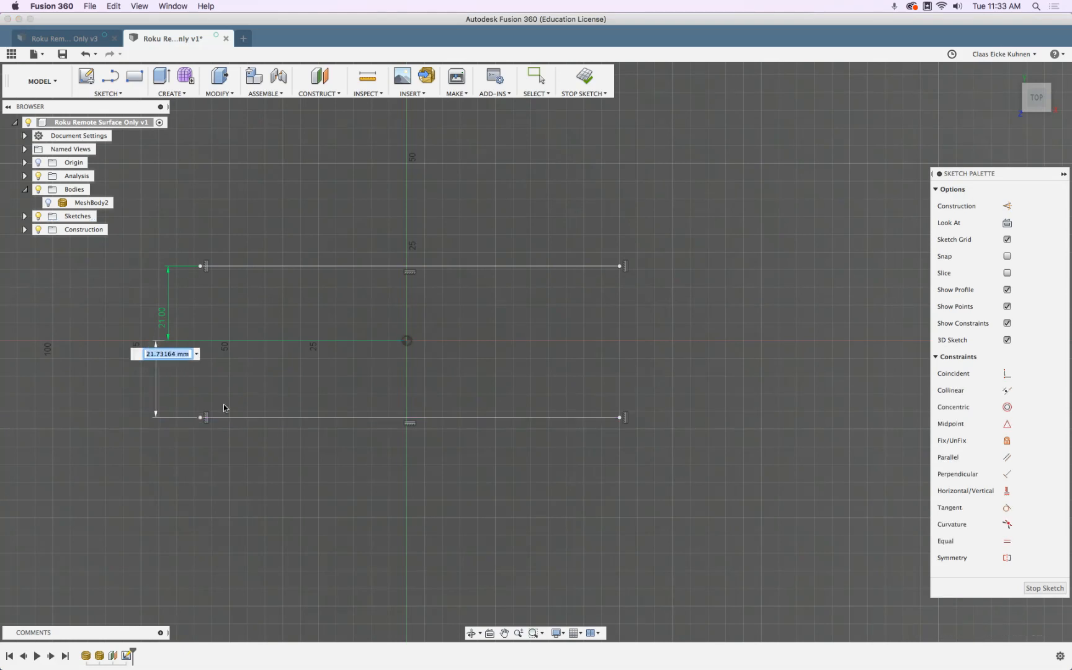
type("21")
key("Return")
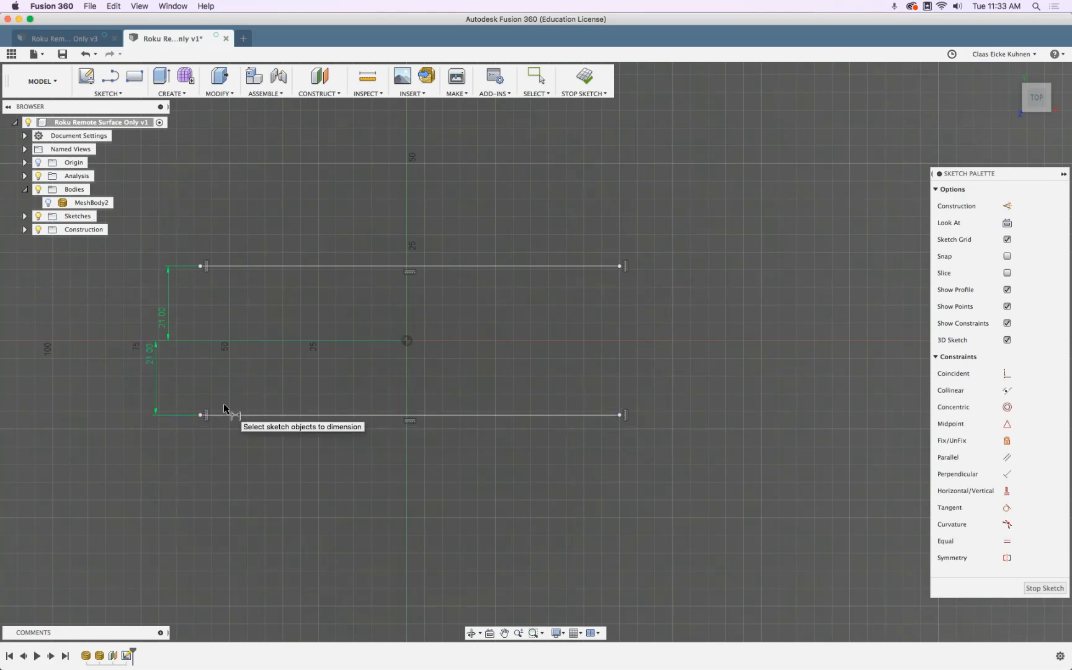
Step: Undo the two 21 mm dimensions between the sketch origin and the upper and lower lines
key("Escape")
key("super+z")
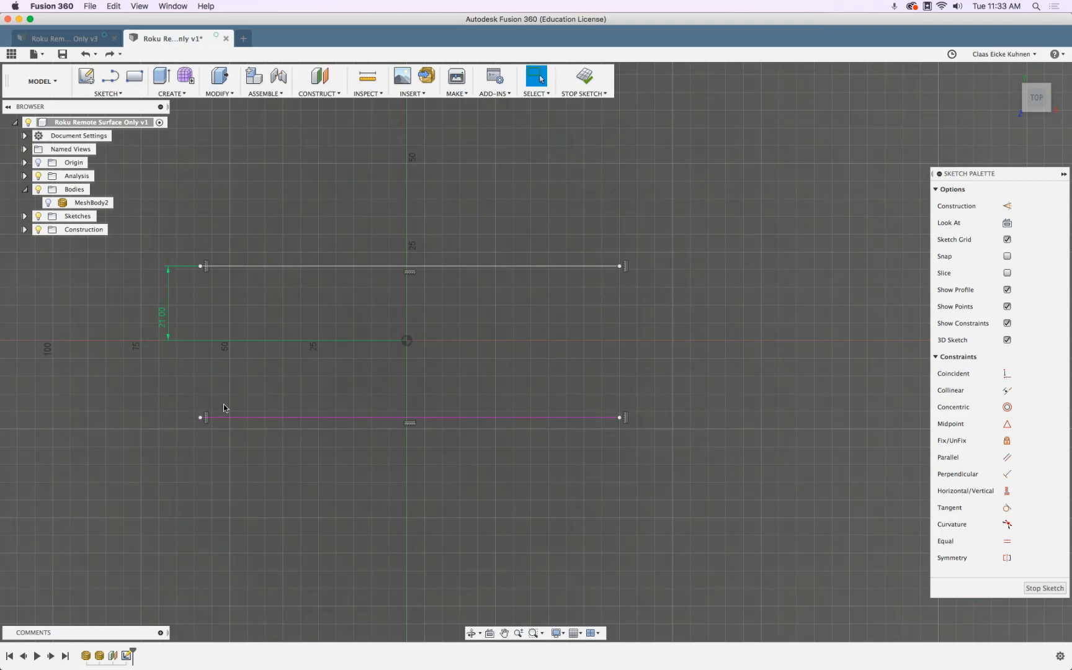
key("super+z")
Step: Draw a horizontal line about 16.3 mm long from the sketch origin toward the strap end and make it construction geometry
key("l")
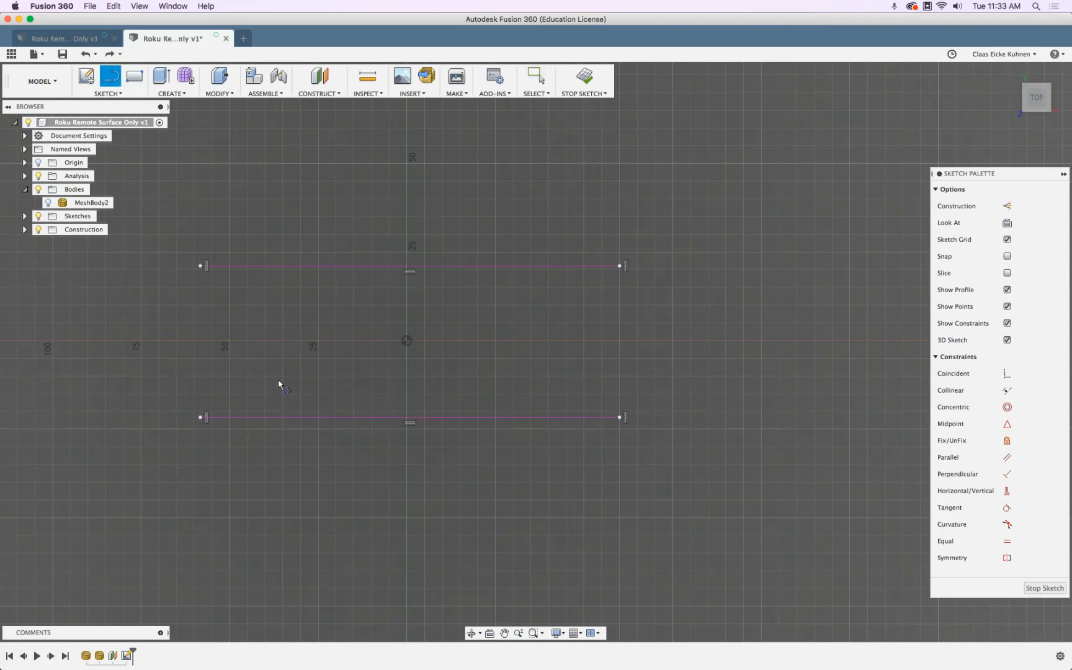
left_click(405, 340)
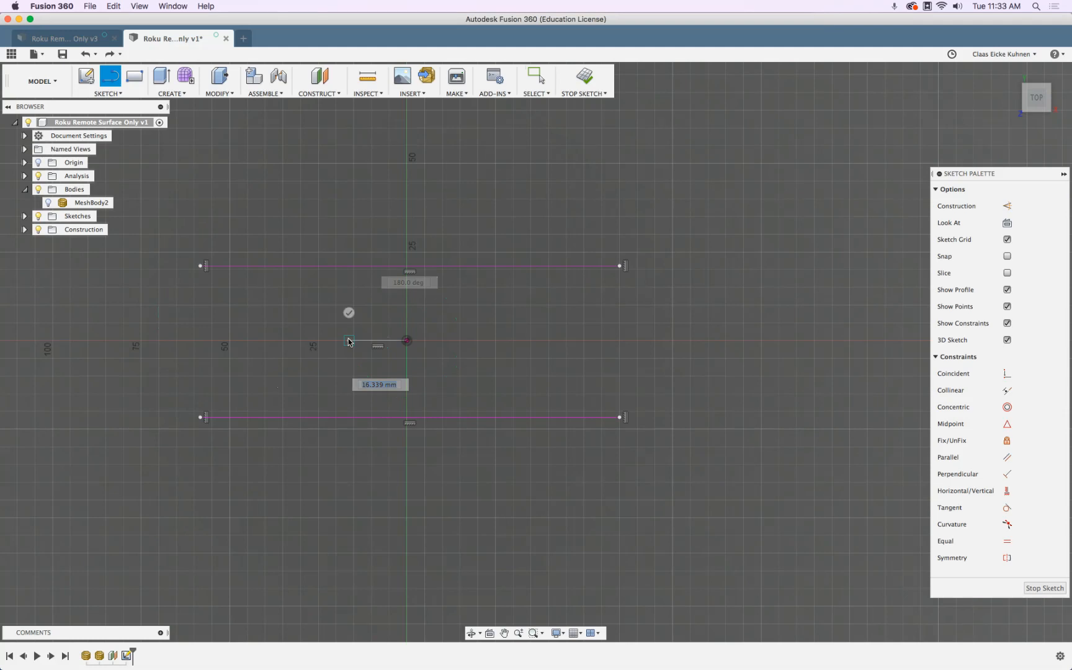
left_click(349, 341)
key("Escape")
left_click(370, 341)
key("x")
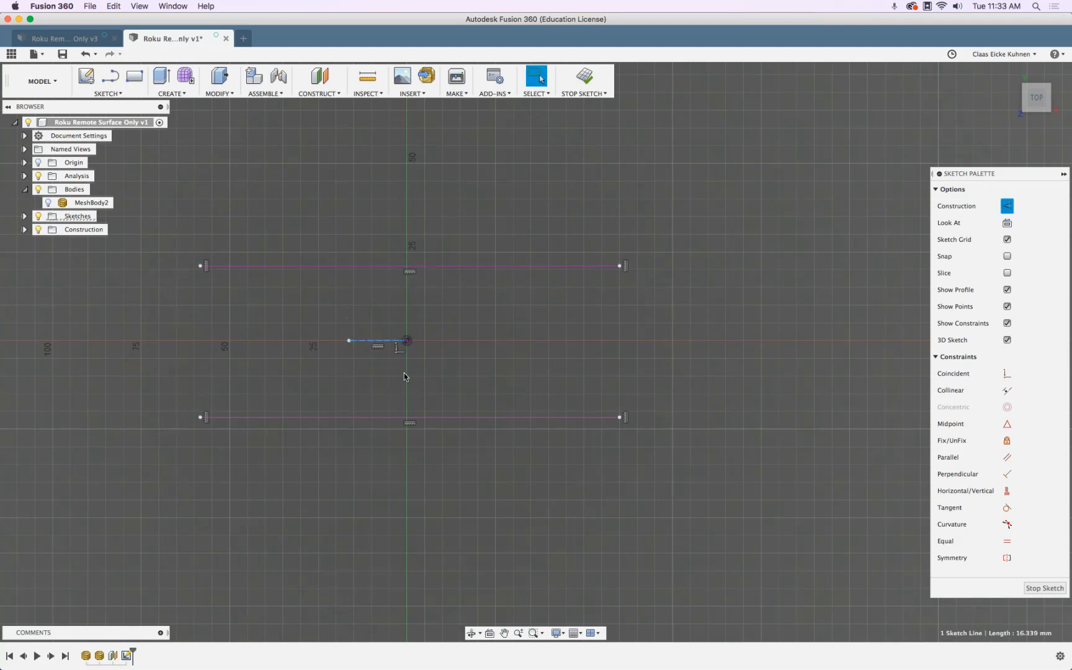
left_click(441, 368)
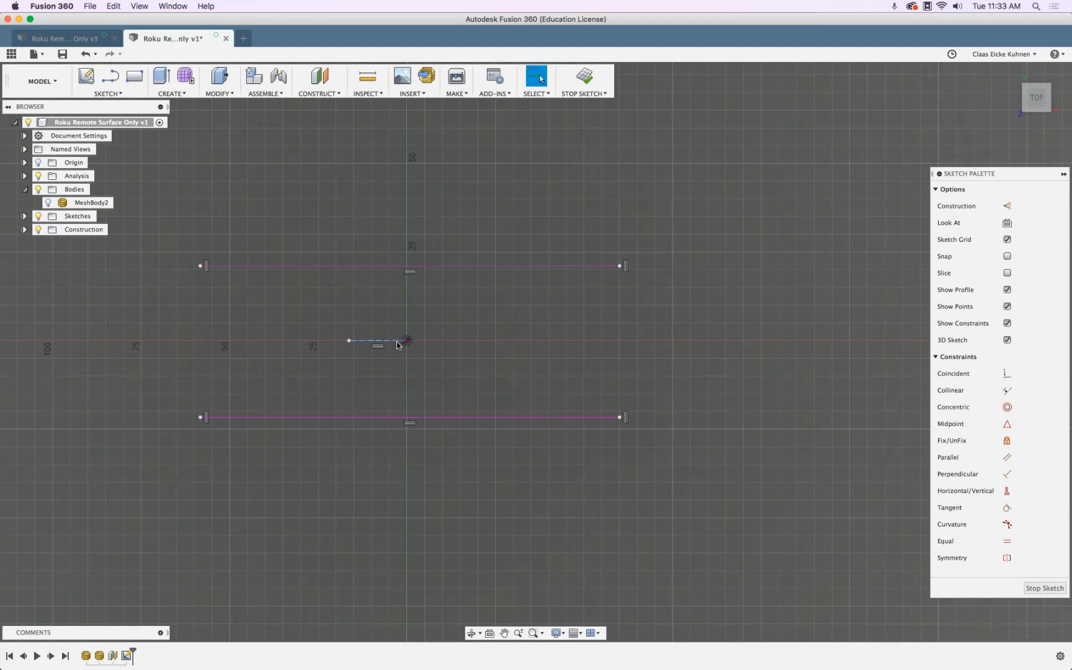
Step: Make the strap-end endpoints of the upper and lower lines symmetric about the construction line
left_click(1006, 558)
left_click(199, 266)
left_click(201, 418)
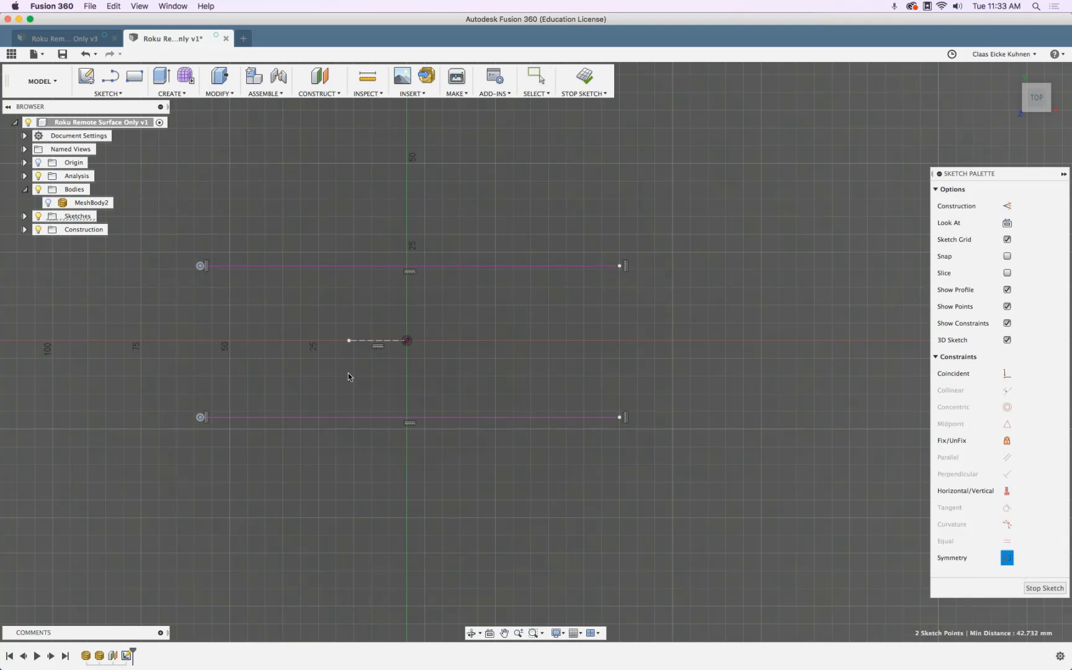
left_click(364, 341)
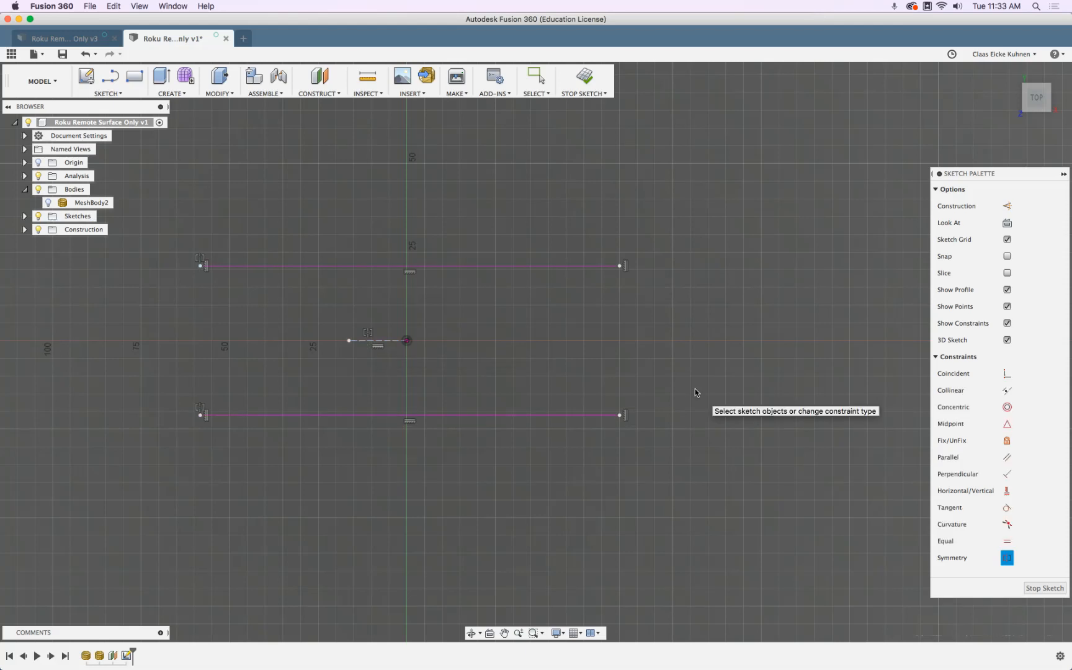
key("Escape")
Step: Test the symmetry by moving a line endpoint at each end, and undo everything back to the two undimensioned lines
left_click_drag(620, 416, 655, 394)
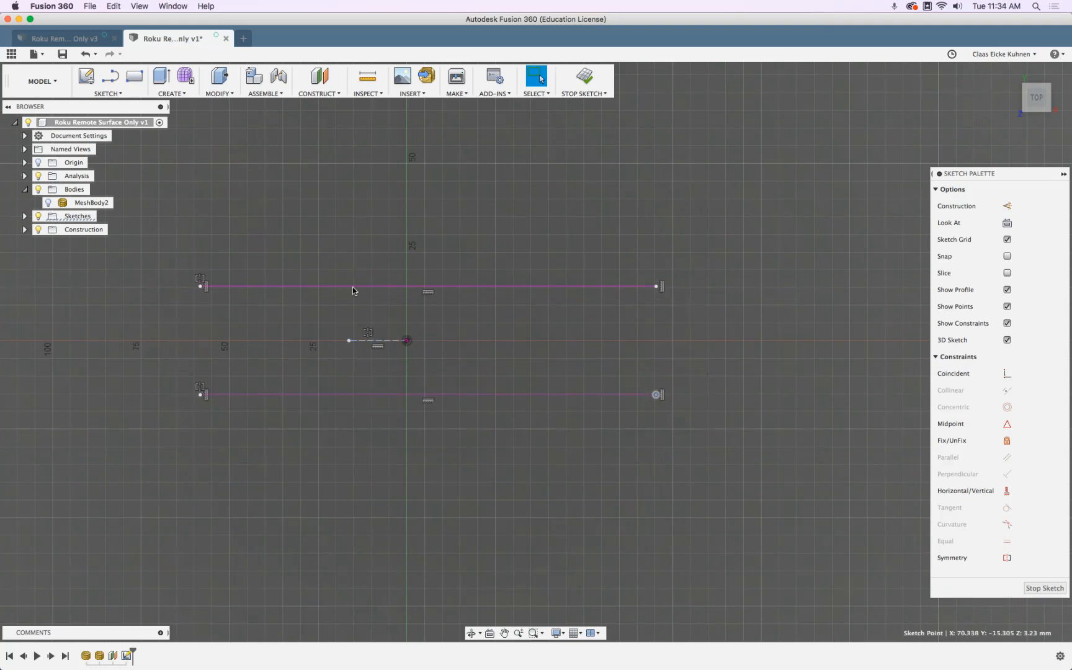
left_click_drag(200, 286, 217, 309)
key("super+z")
key("super+z")
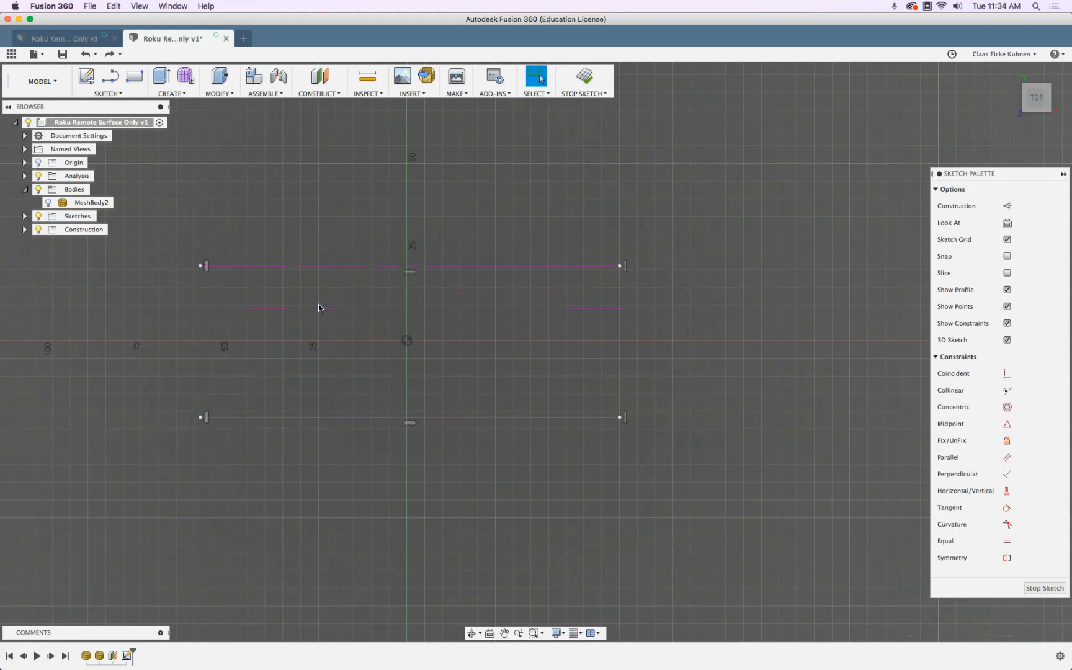
Step: Dimension the upper line's strap-end endpoint 21 mm vertically from the sketch origin
left_click(407, 341)
left_click(201, 267)
left_click(162, 280)
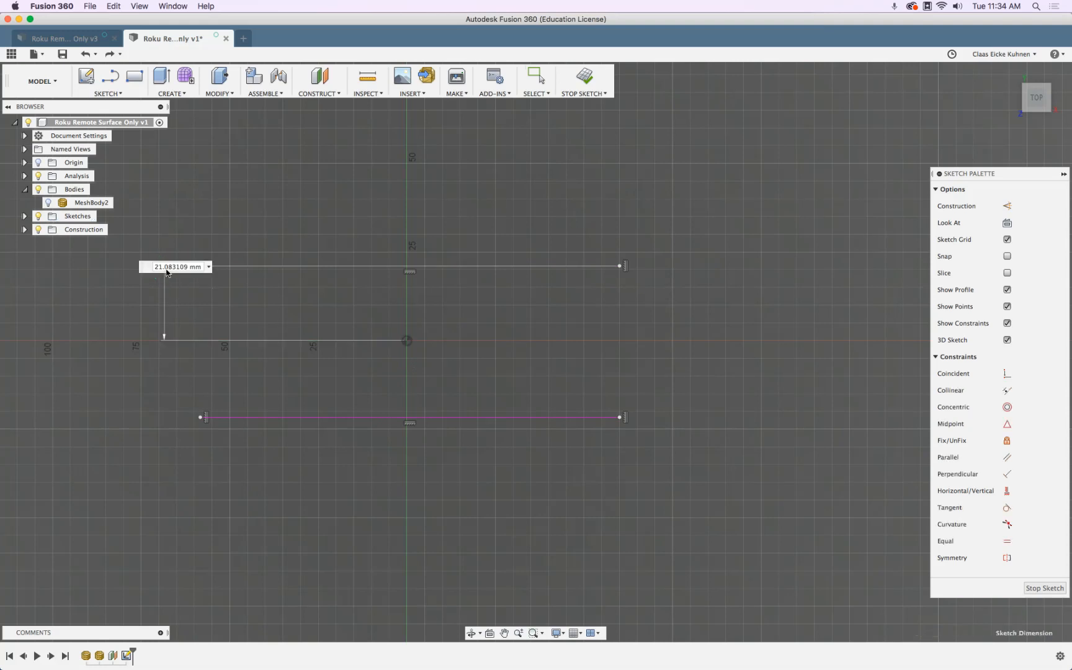
type("21")
key("Return")
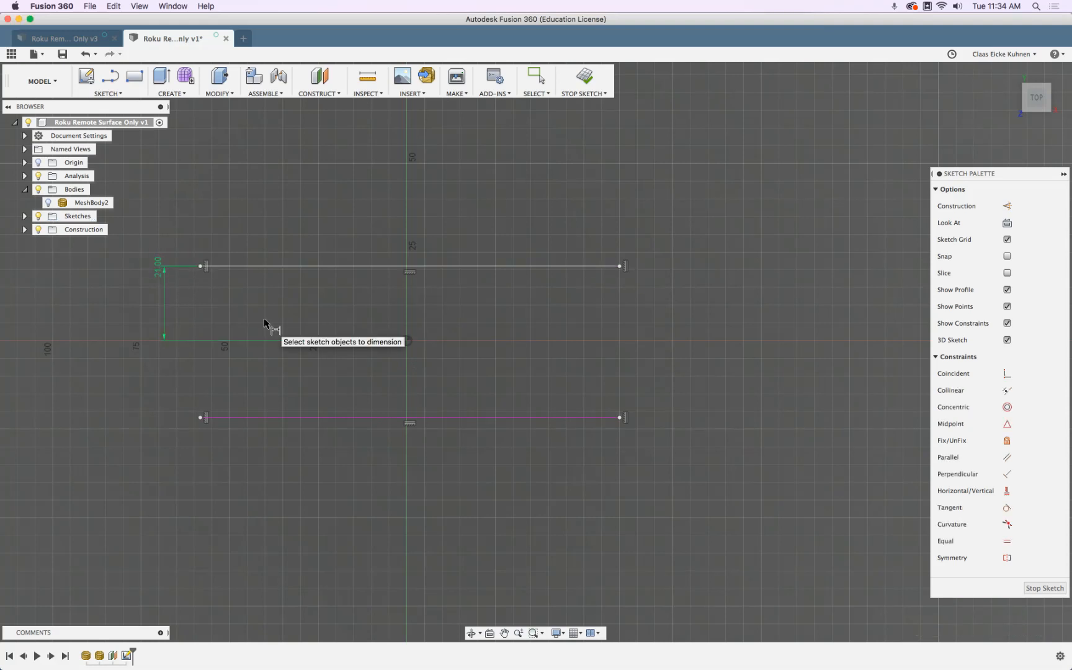
Step: Dimension the lower line's strap-end endpoint vertically from the sketch origin, linking its value to the upper line's 21 mm dimension
left_click(407, 341)
left_click(200, 417)
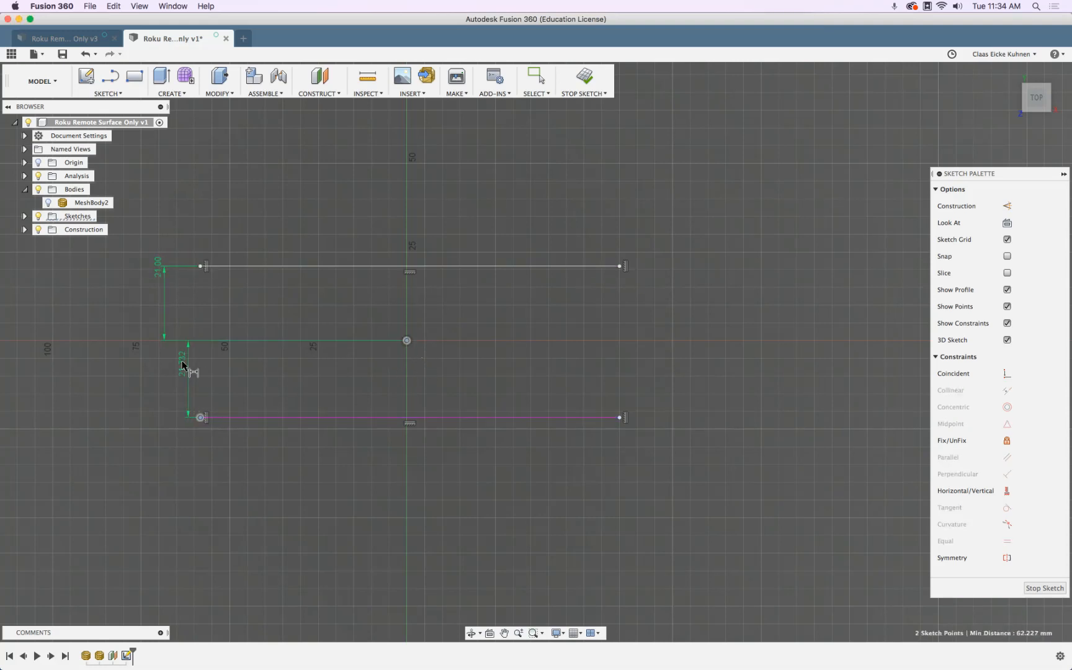
left_click(165, 351)
left_click(158, 266)
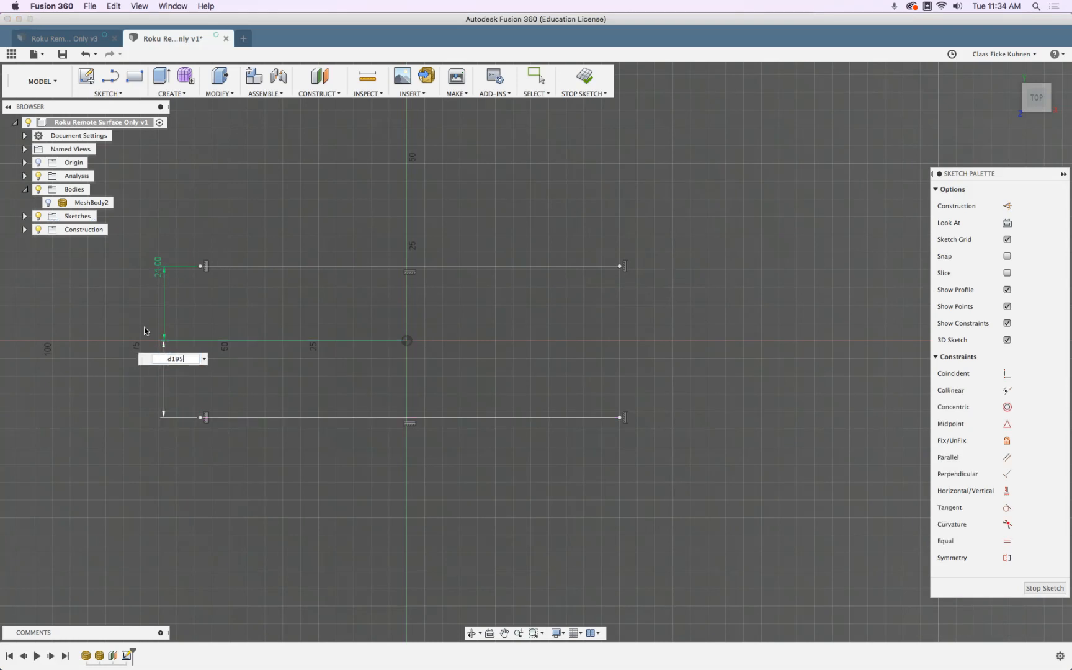
key("Return")
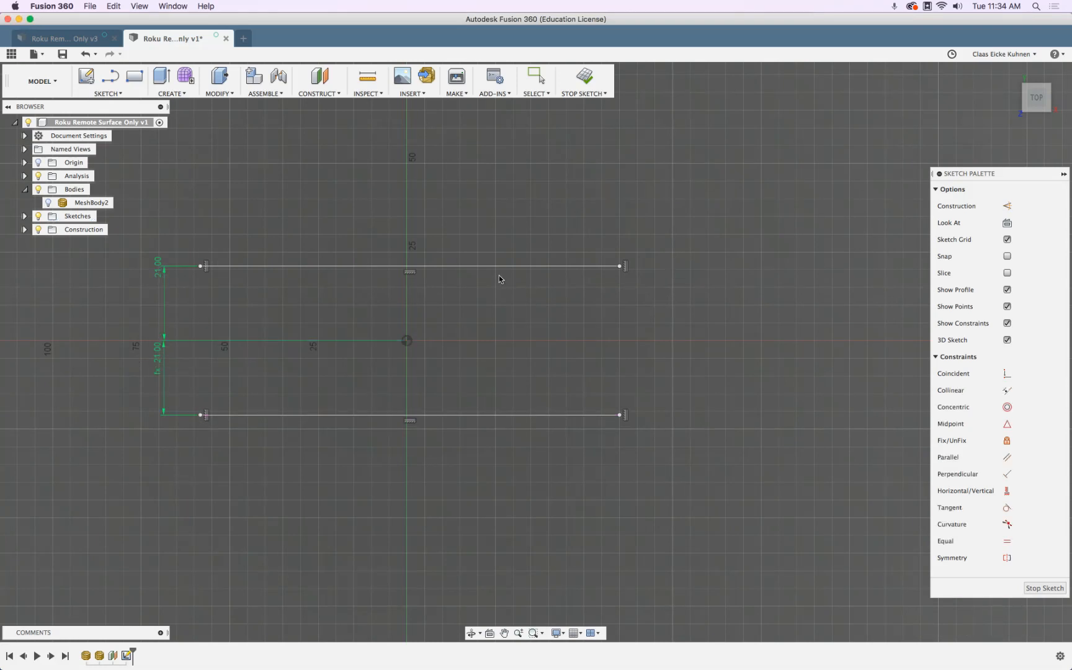
Step: Dimension the upper line's length to 118 mm
left_click(475, 266)
left_click(484, 198)
type("118")
key("Return")
Step: Place a sketch point at the midpoint of the upper line
key("s")
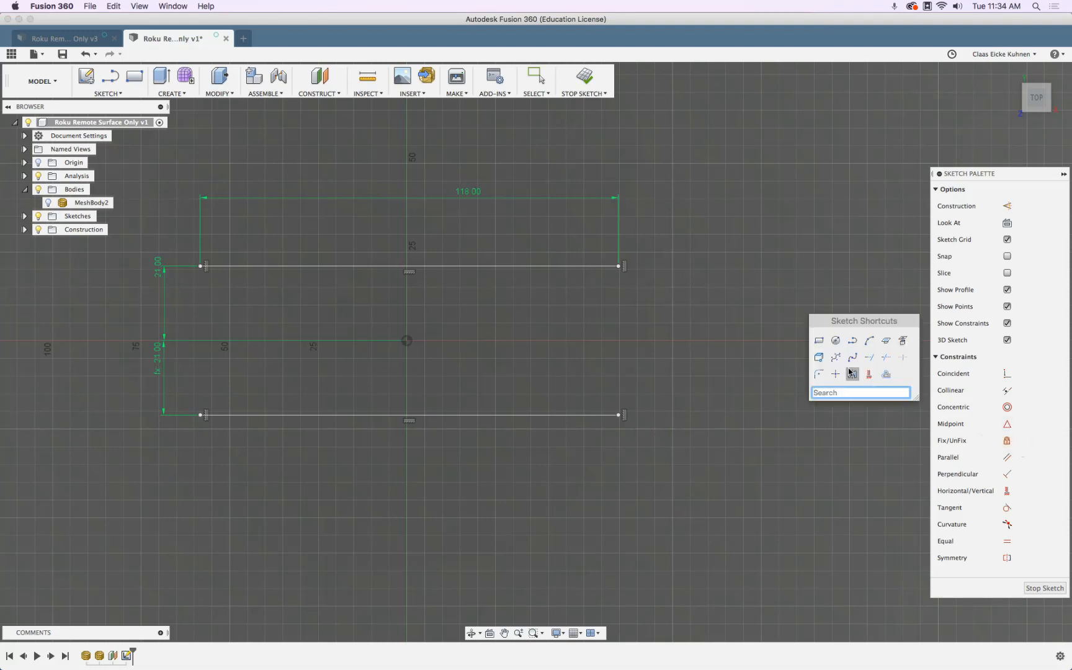
left_click(836, 374)
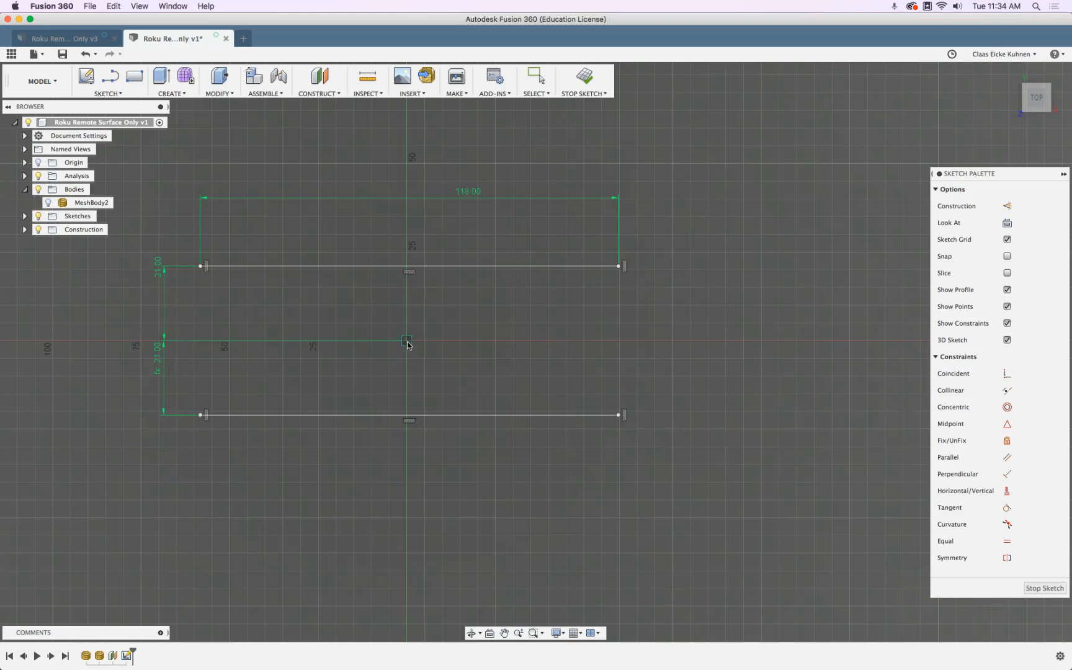
left_click(114, 94)
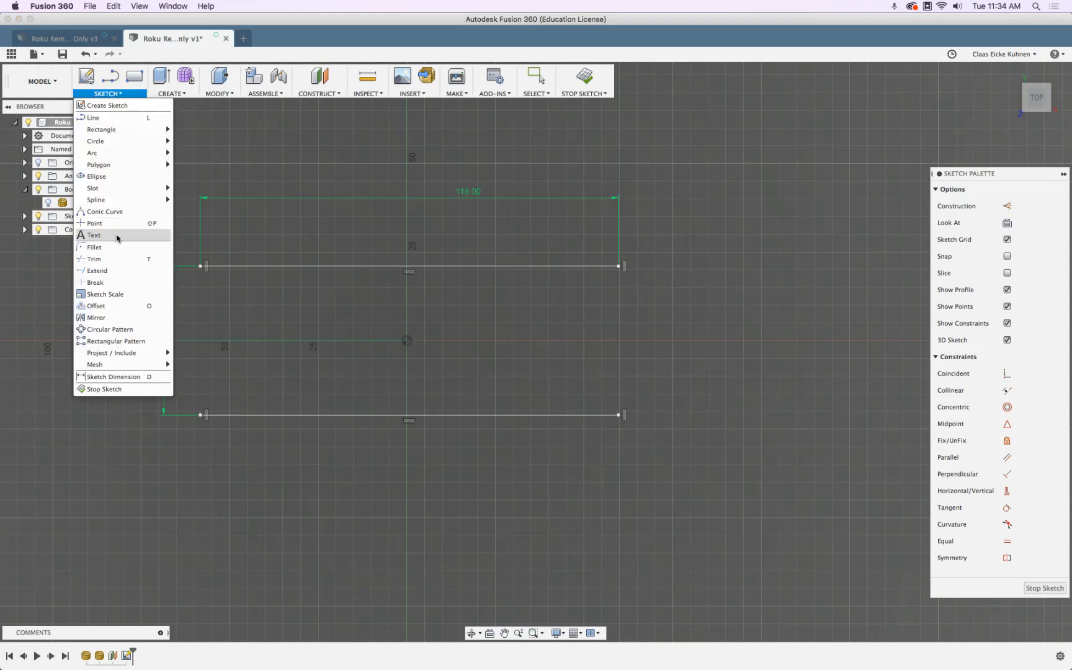
left_click(96, 222)
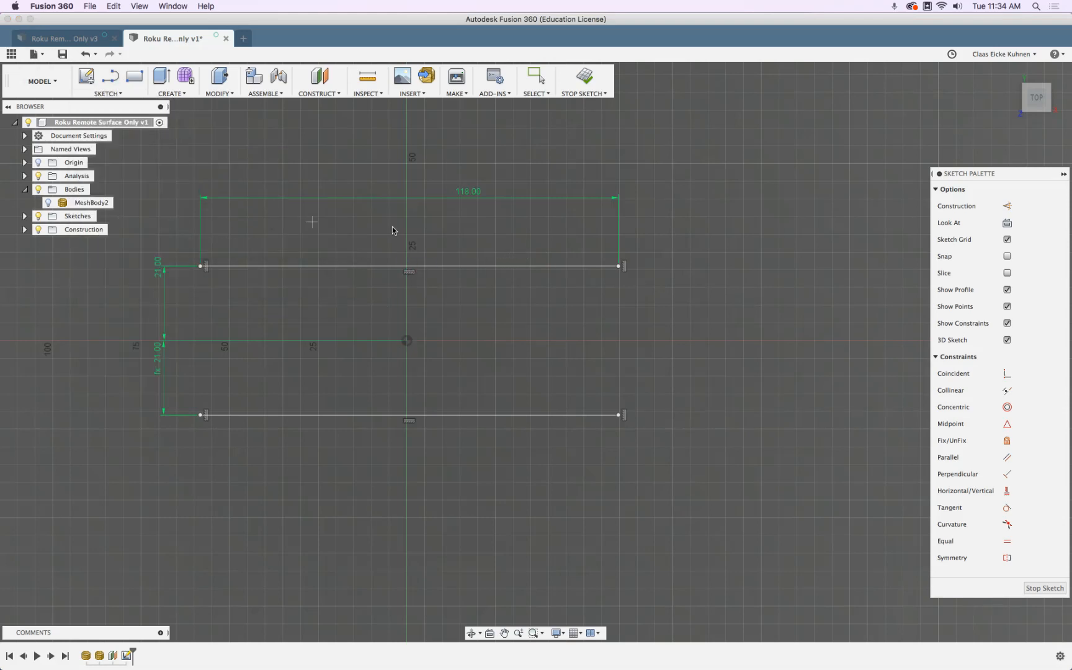
left_click(409, 267)
Step: Align the upper line's midpoint vertically with the sketch origin using a Horizontal/Vertical constraint, and finish the sketch
left_click(102, 94)
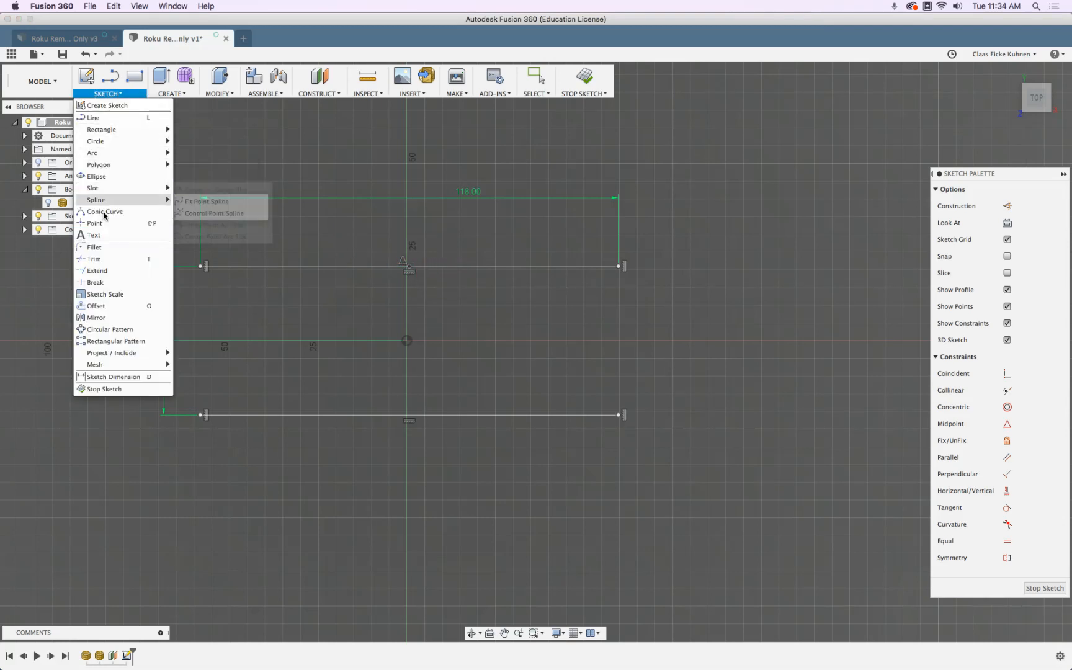
left_click(1007, 491)
left_click(409, 267)
left_click(407, 341)
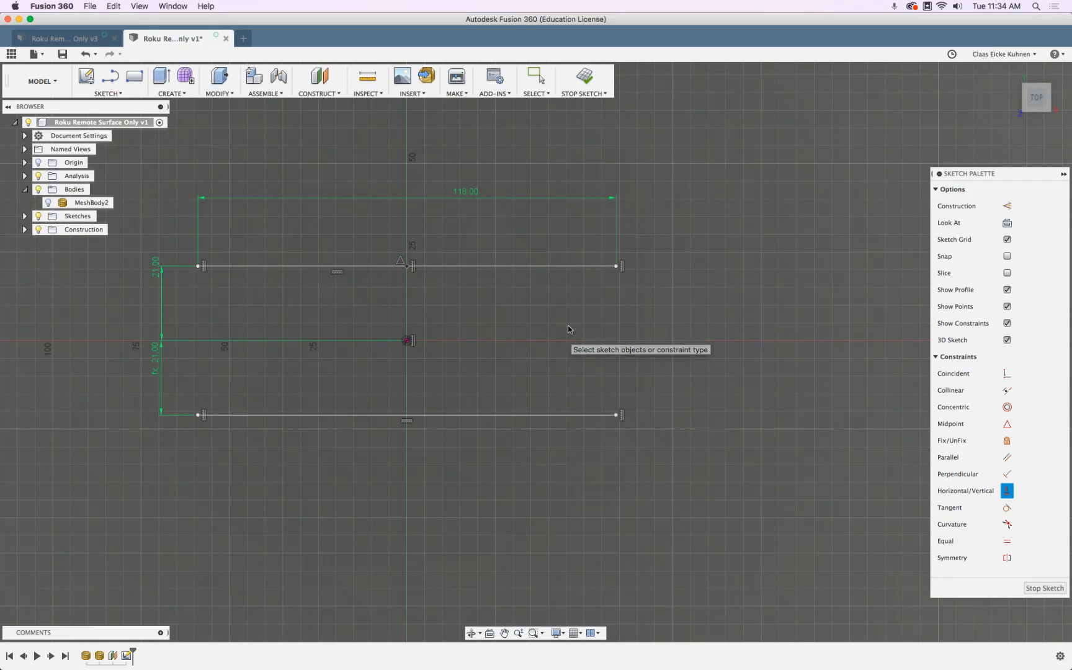
left_click(582, 77)
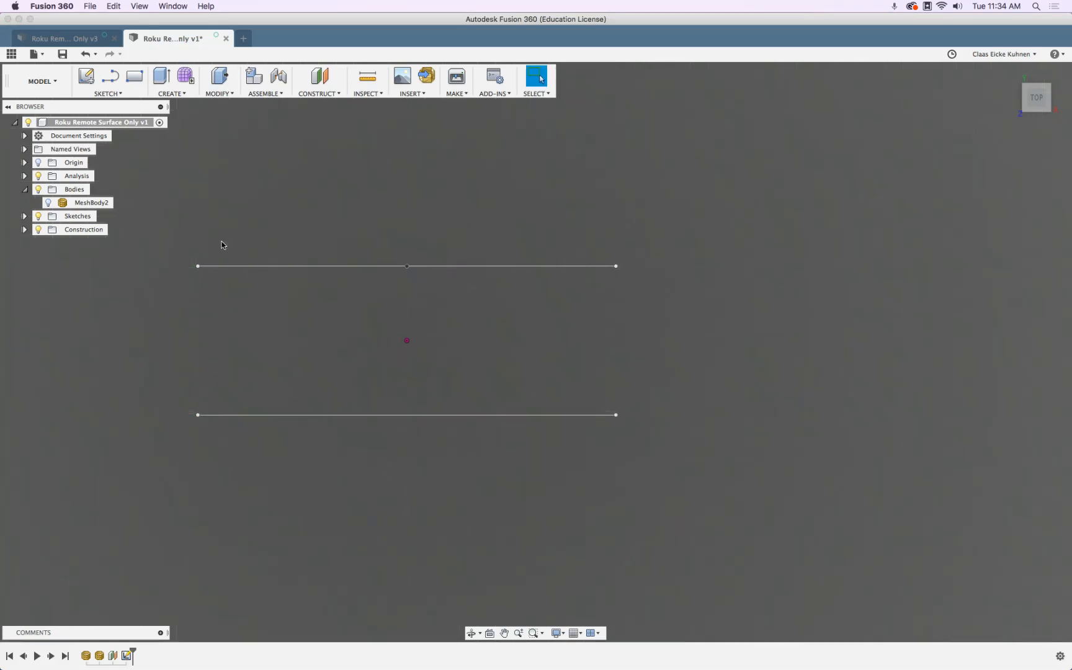
Step: Show the mesh body and examine how the two sketch lines fit its long edges and where the rounded corners begin
left_click(49, 203)
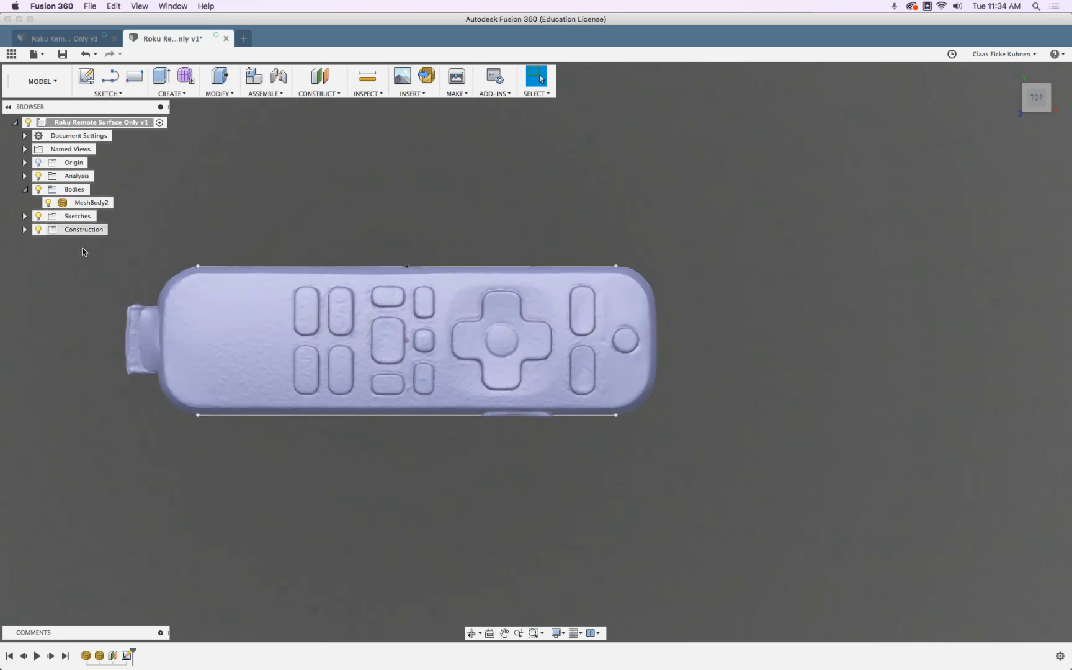
scroll(91, 271, "up", 10)
left_click(354, 271)
scroll(354, 270, "down", 5)
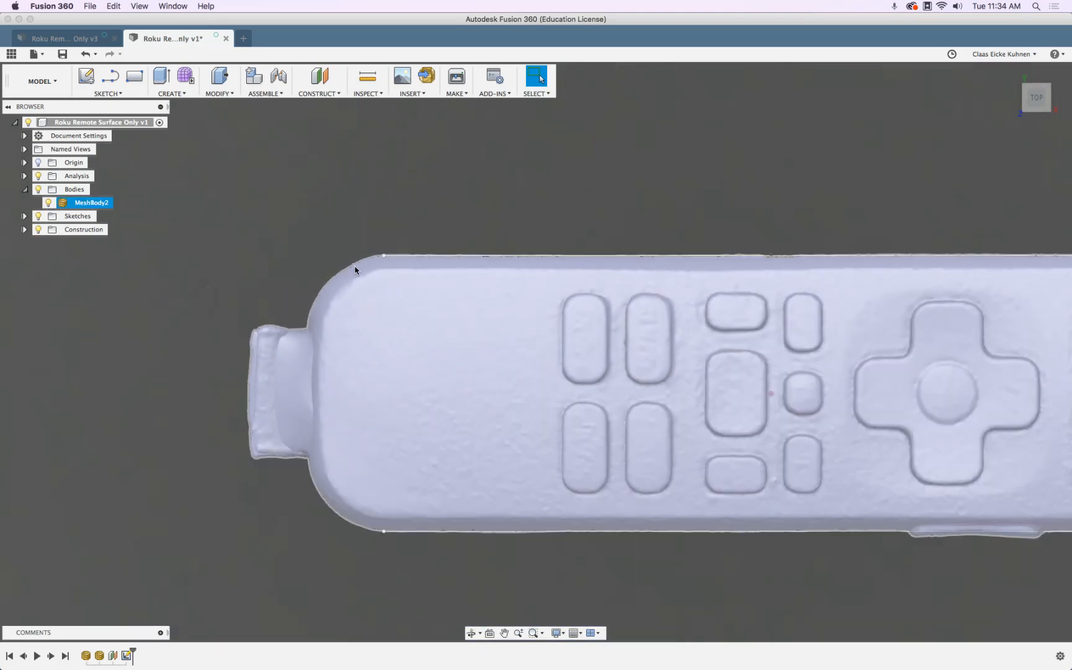
key("Escape")
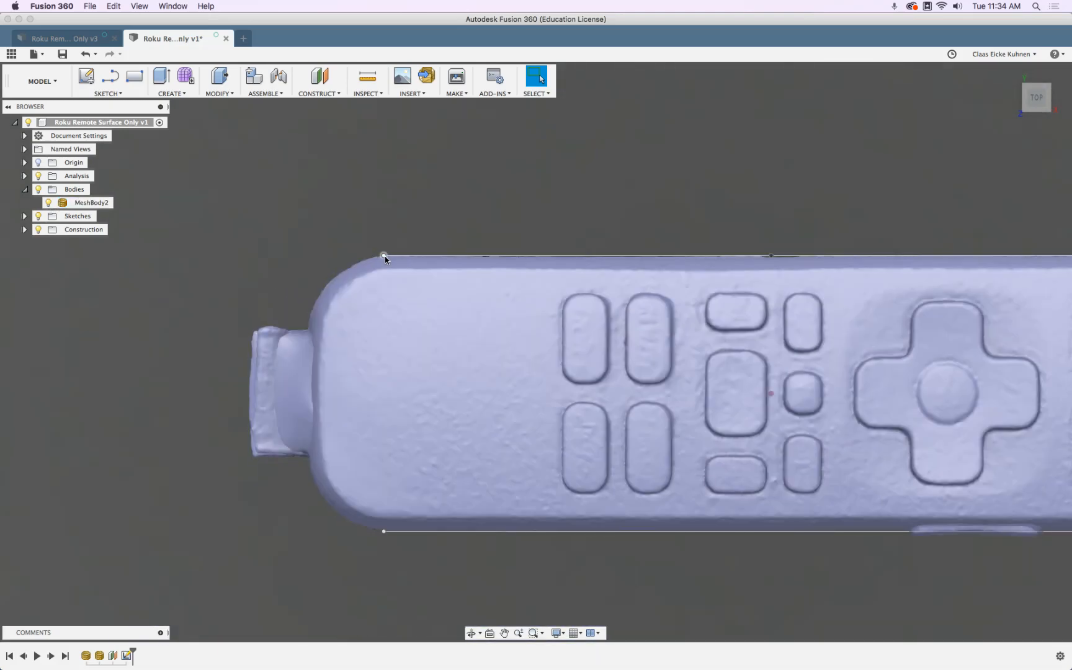
middle_click_drag(569, 216, 398, 173)
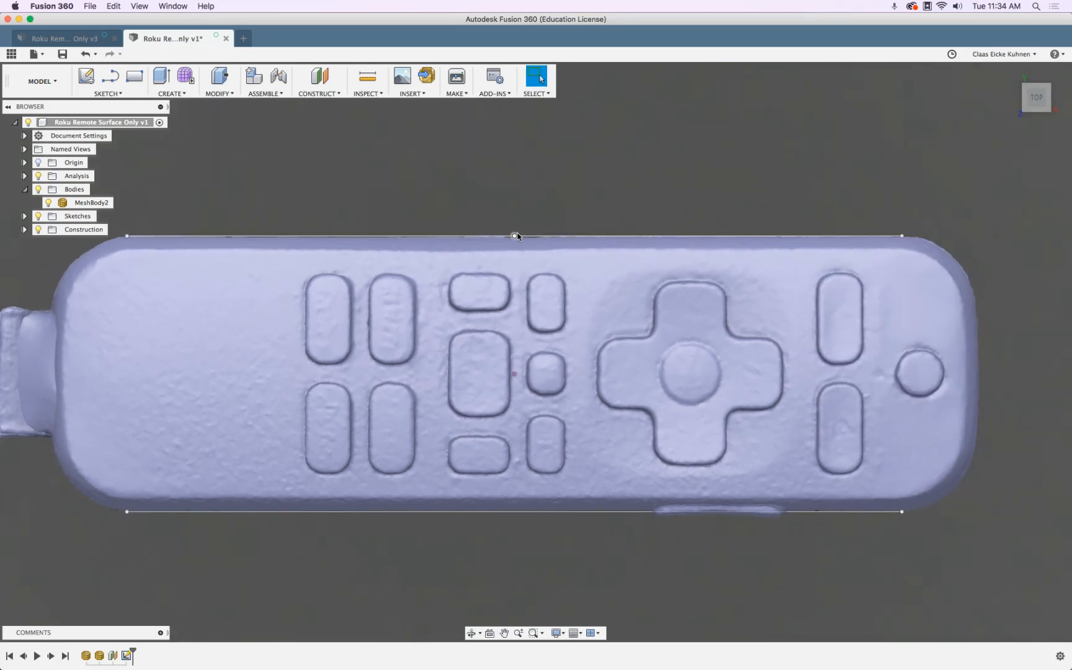
left_click(879, 277)
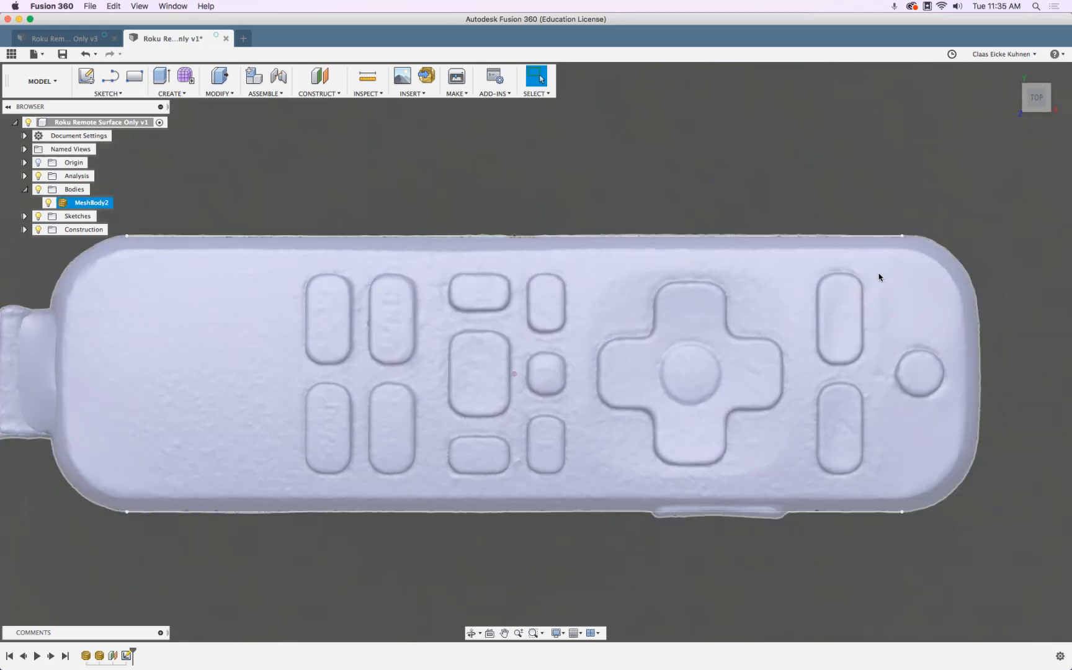
scroll(666, 271, "down", 3)
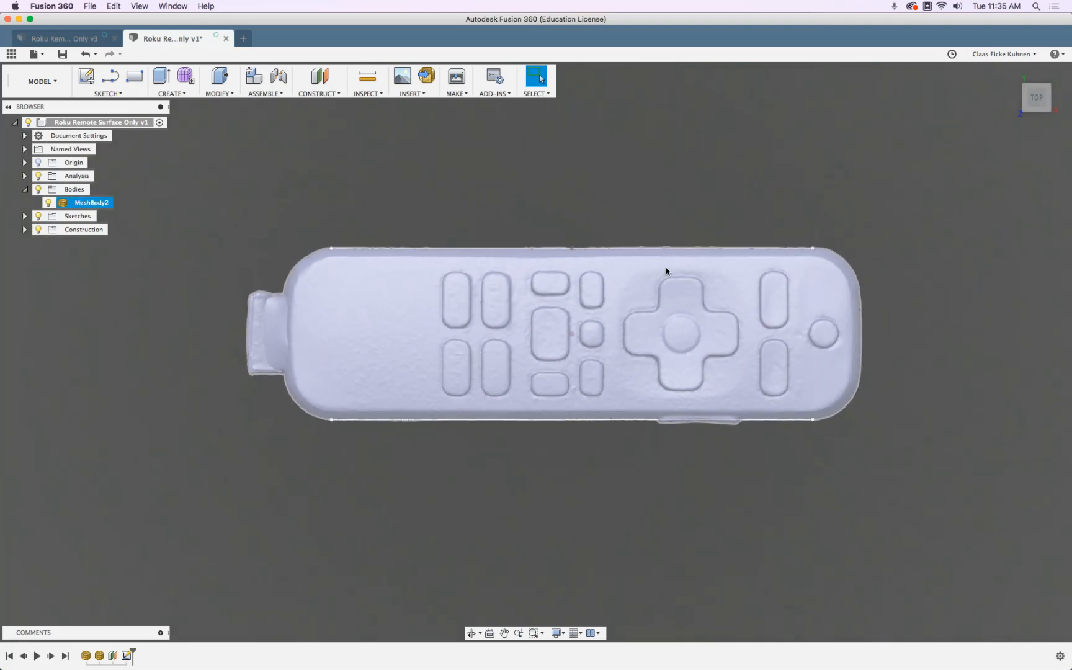
key("Escape")
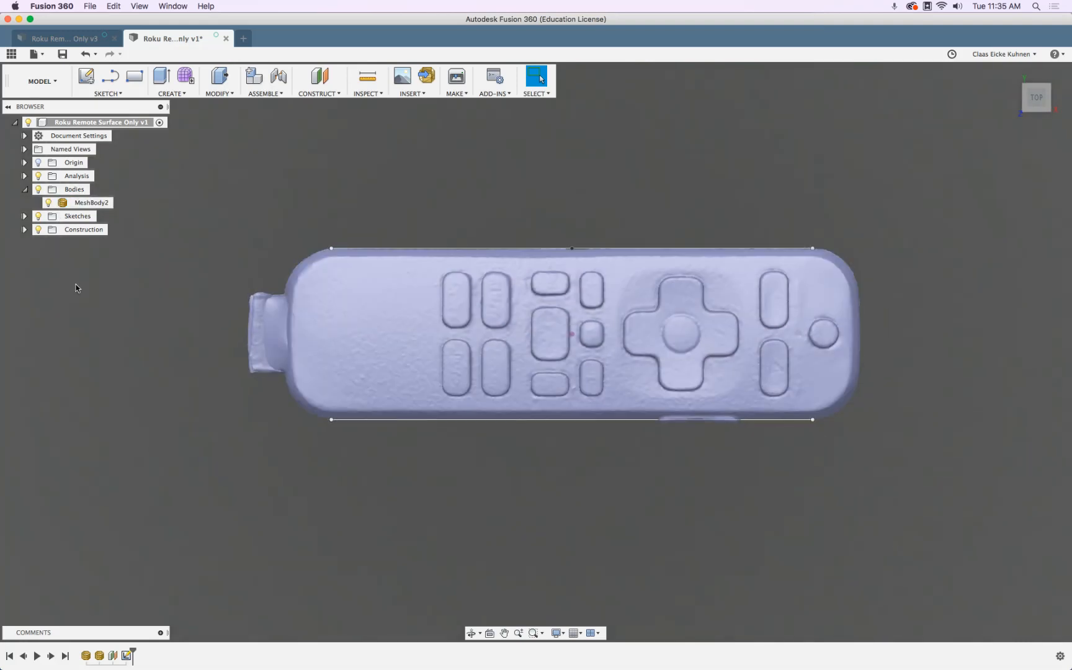
left_click(410, 345)
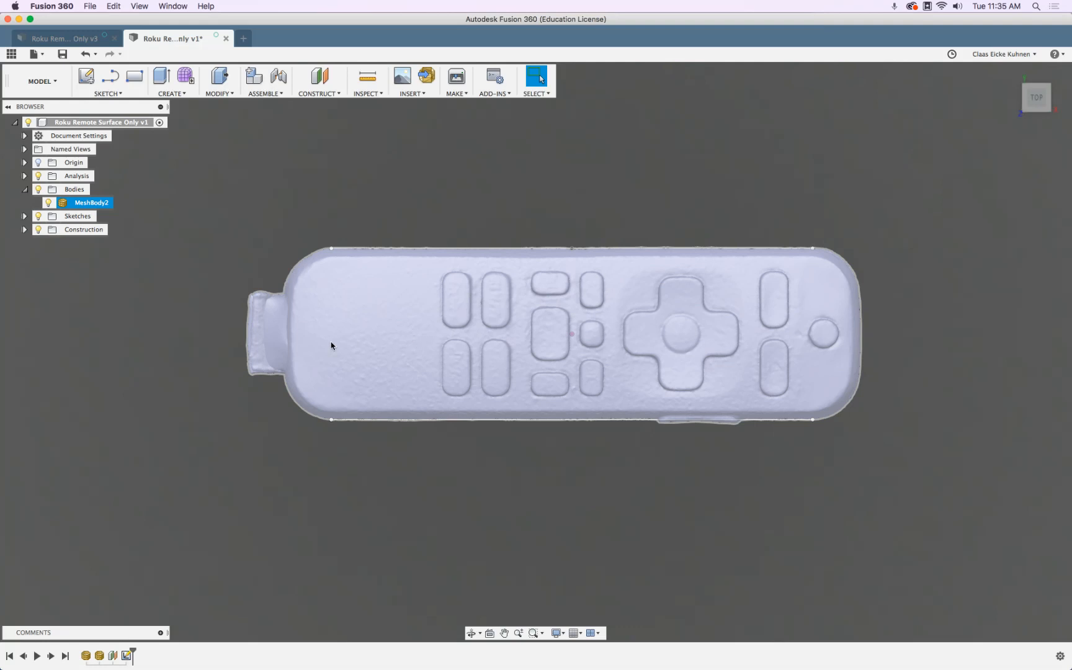
left_click(299, 492)
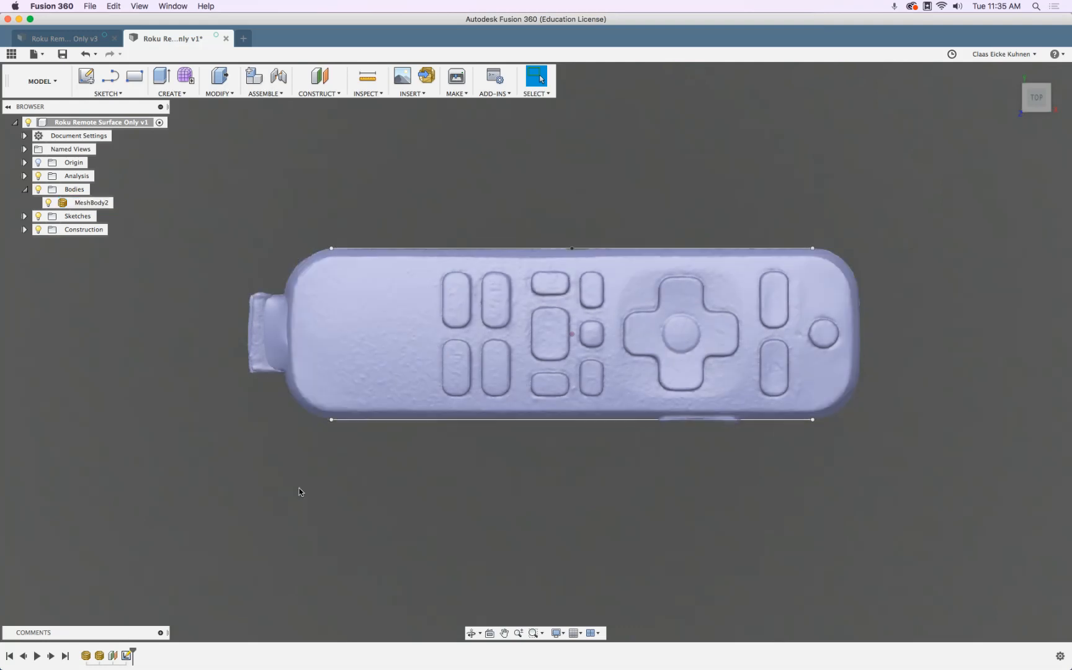
Step: Reopen the outline sketch for editing, with the remote's rounded end opposite the strap in view
right_click(129, 657)
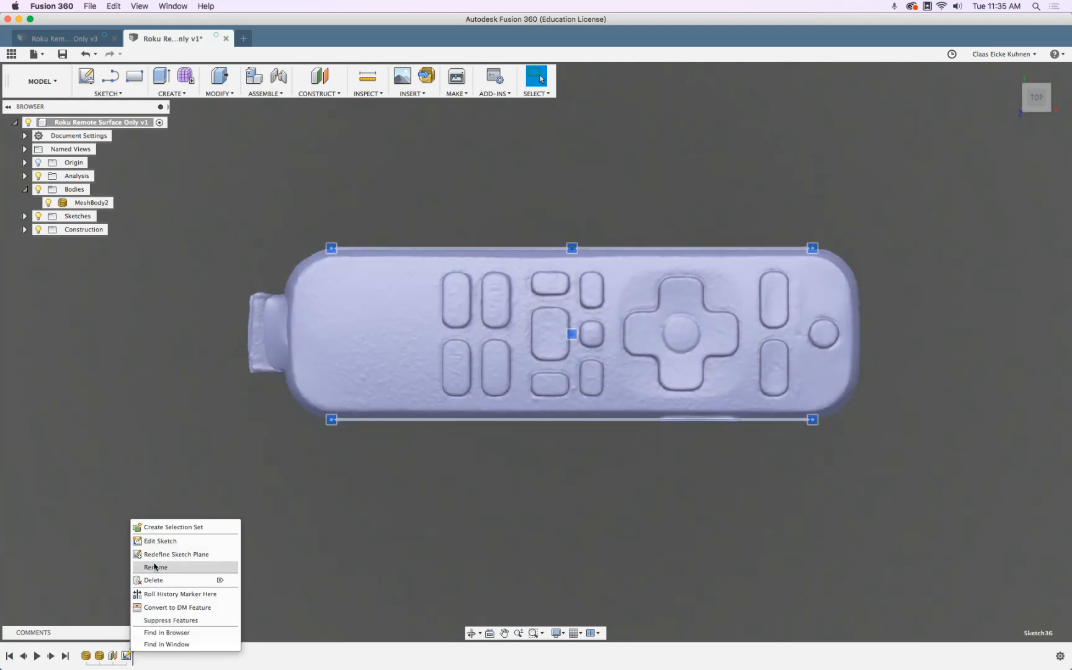
left_click(149, 545)
middle_click_drag(773, 455, 552, 464)
scroll(674, 407, "up", 2)
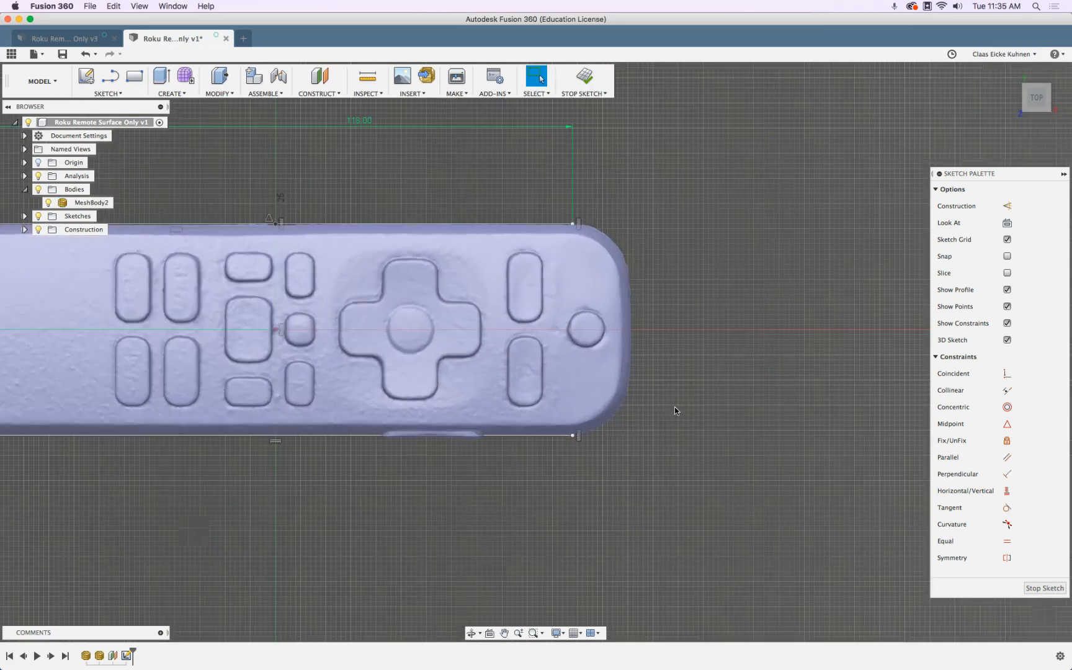